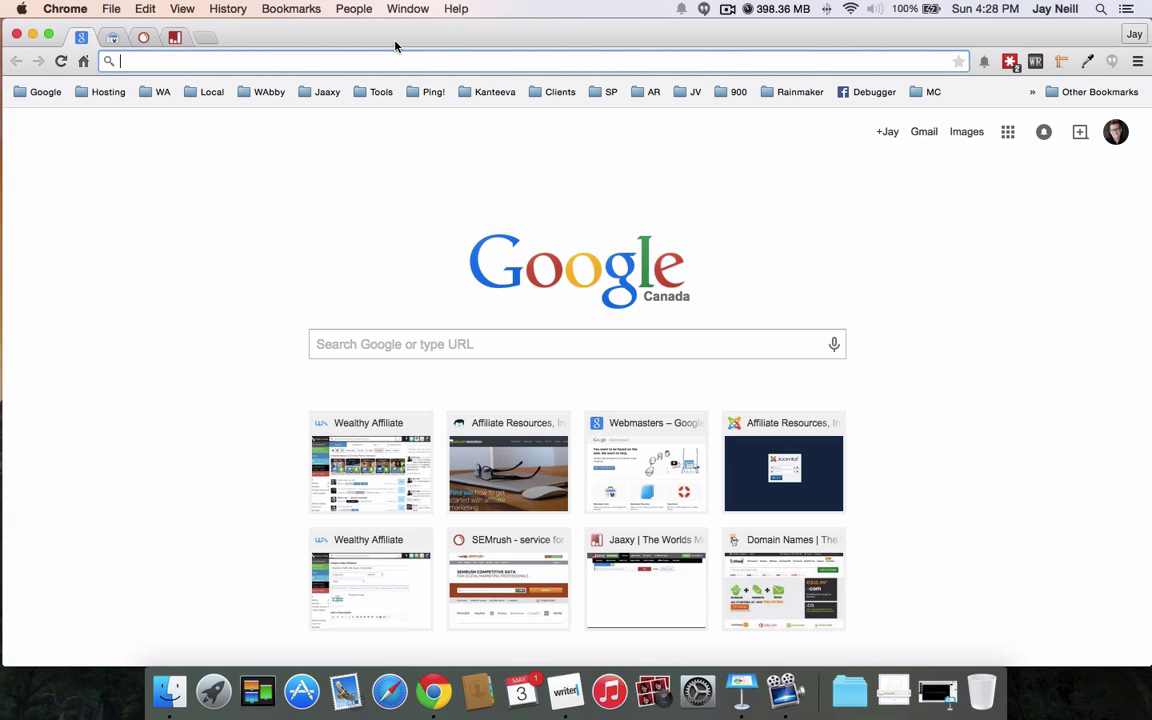
Search Google for 'google sniper review' with private results hidden.
click(332, 343)
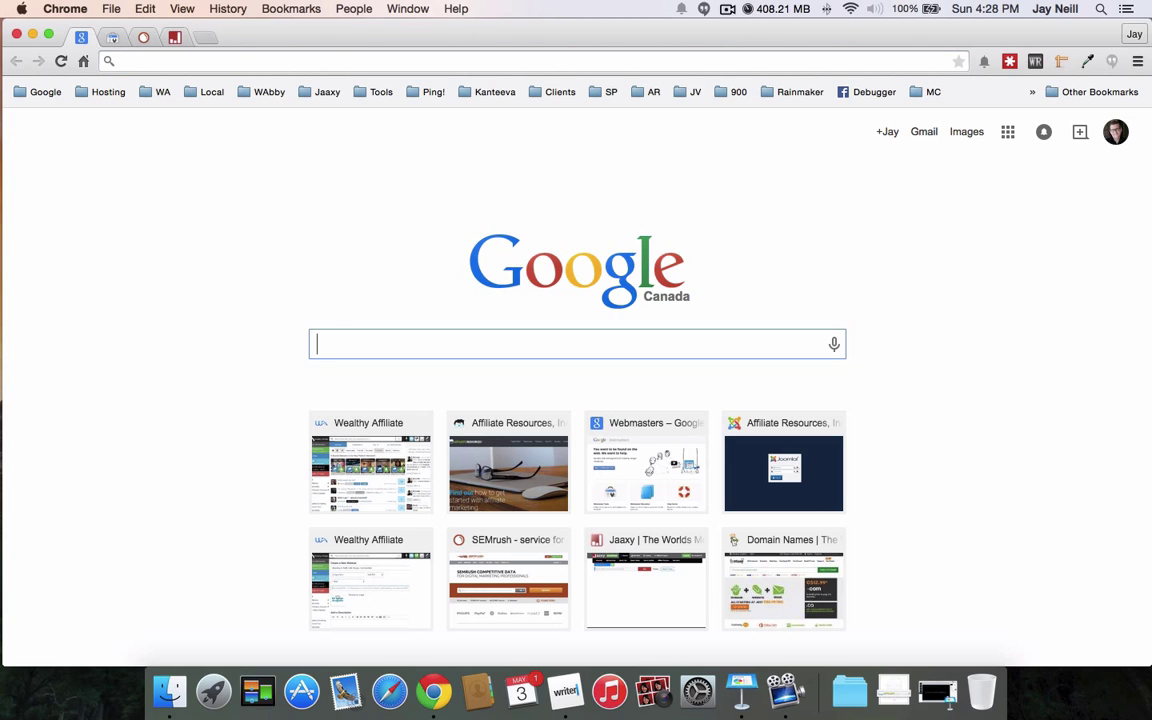
text(google sn)
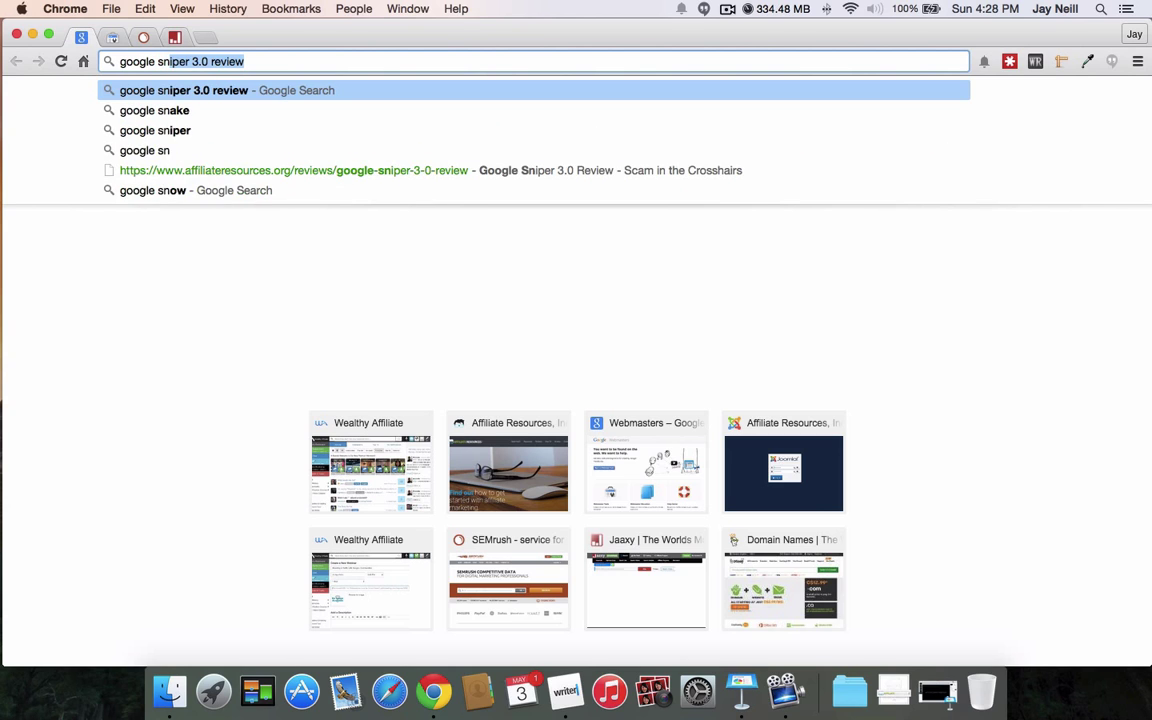
text(iper review)
key(Return)
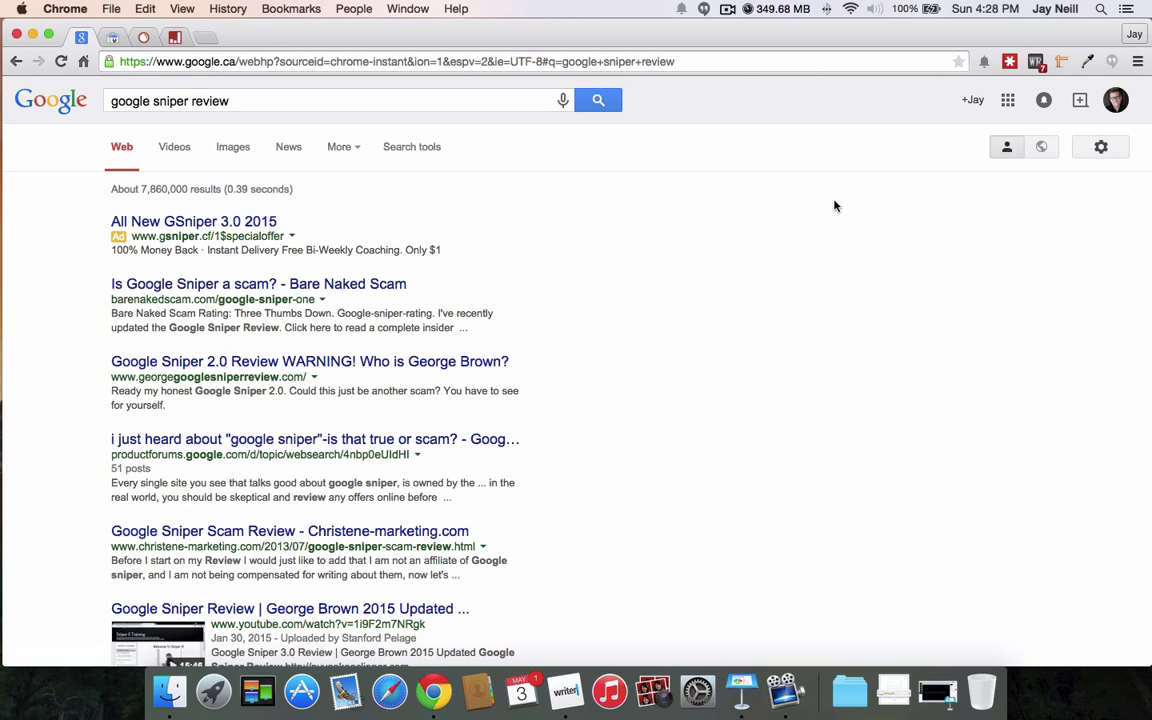
click(1007, 147)
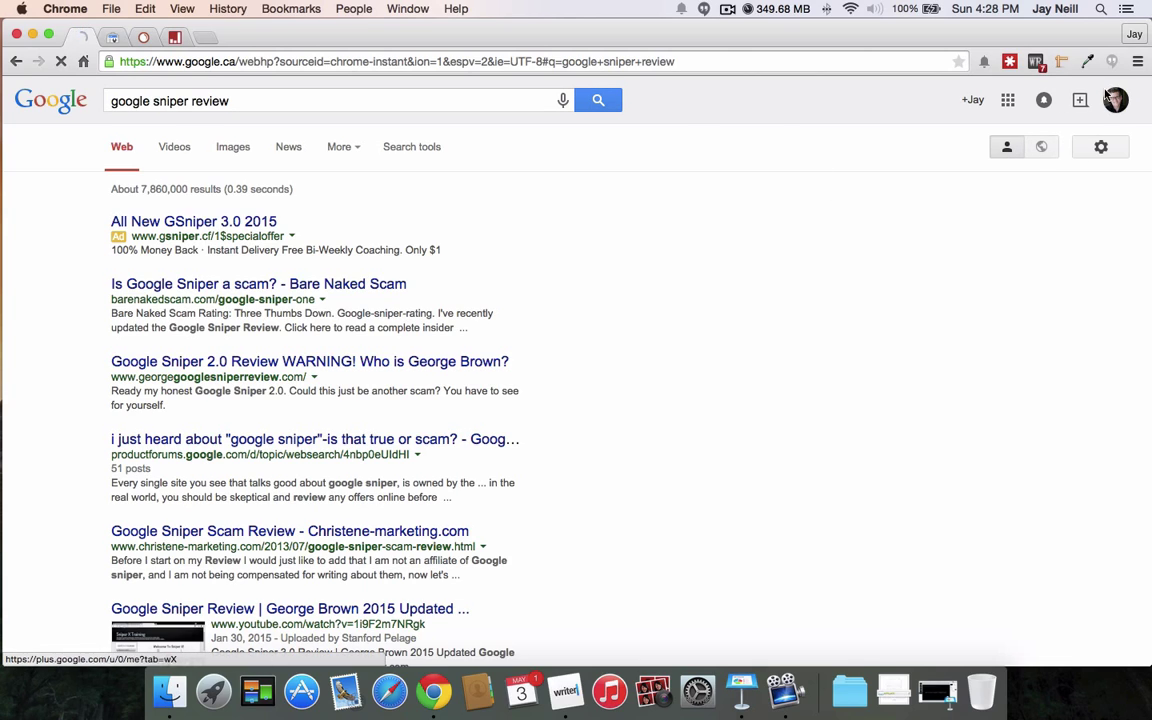
click(1042, 148)
Scan the unpersonalised results and continue to page 2.
scroll(886, 247, down, 2)
scroll(886, 247, down, 2)
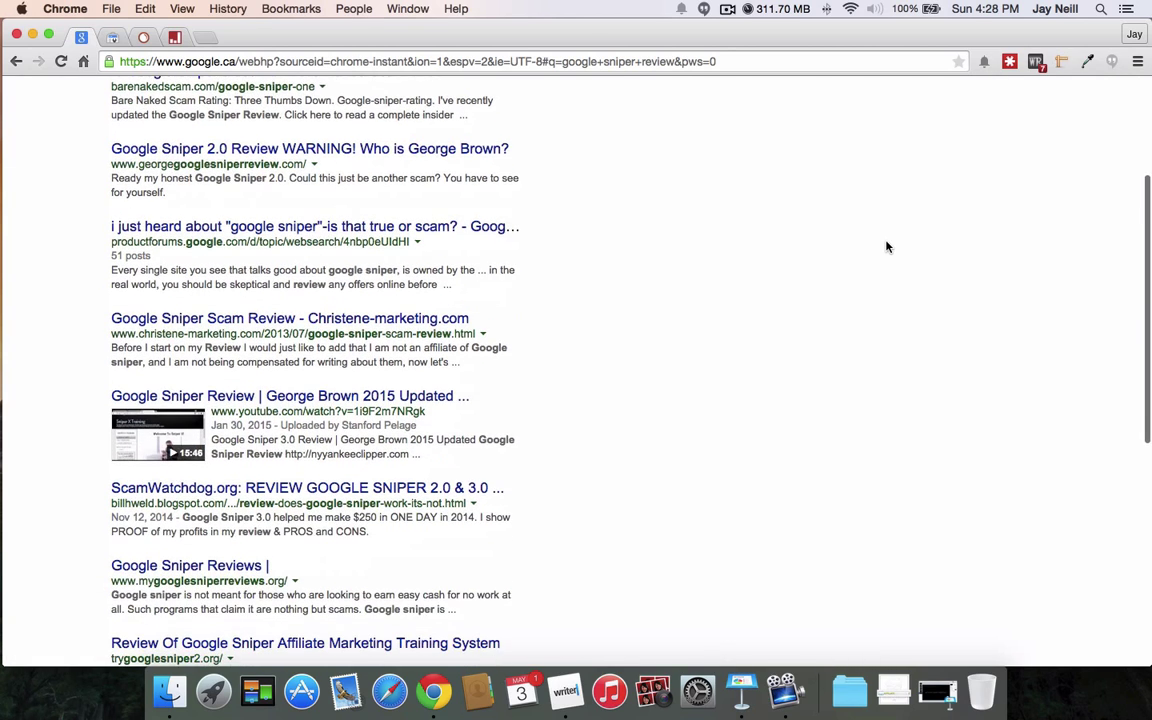
scroll(884, 247, down, 4)
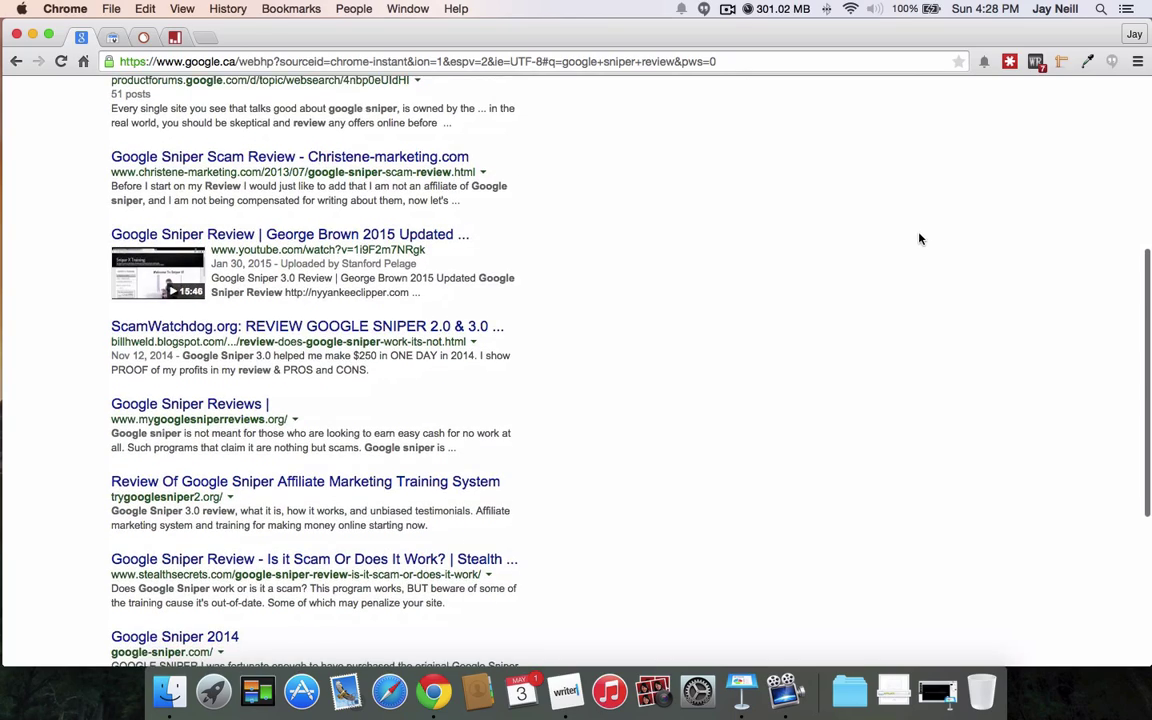
scroll(920, 238, down, 4)
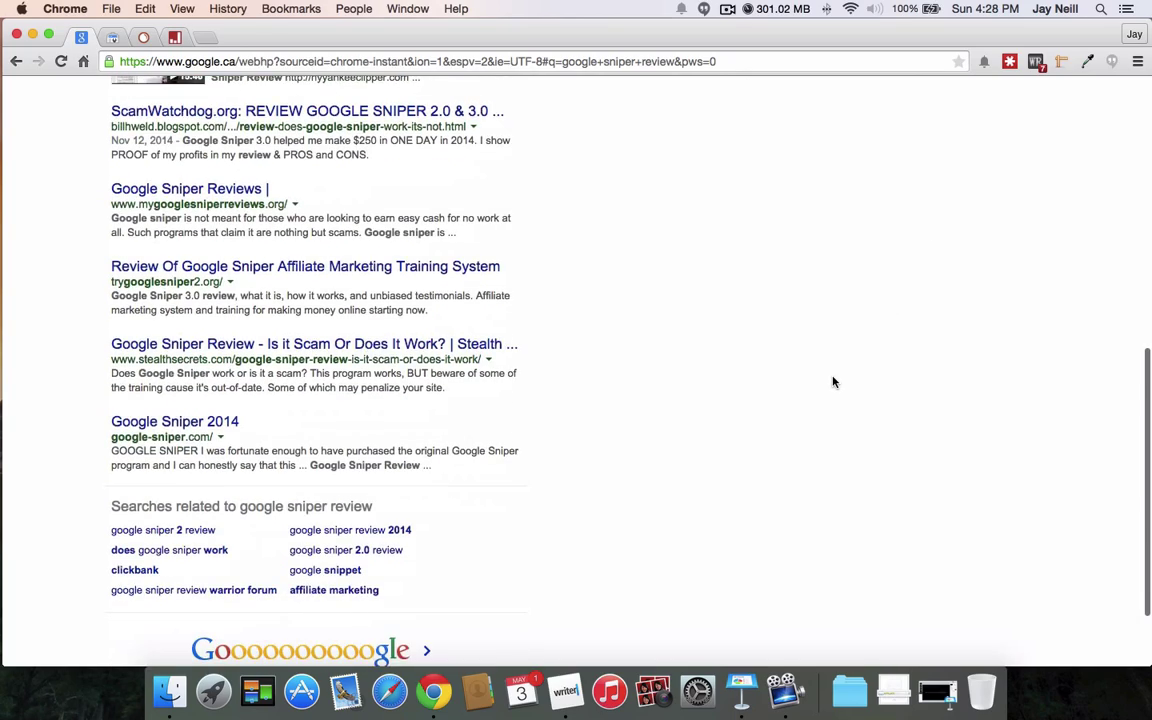
scroll(833, 381, up, 10)
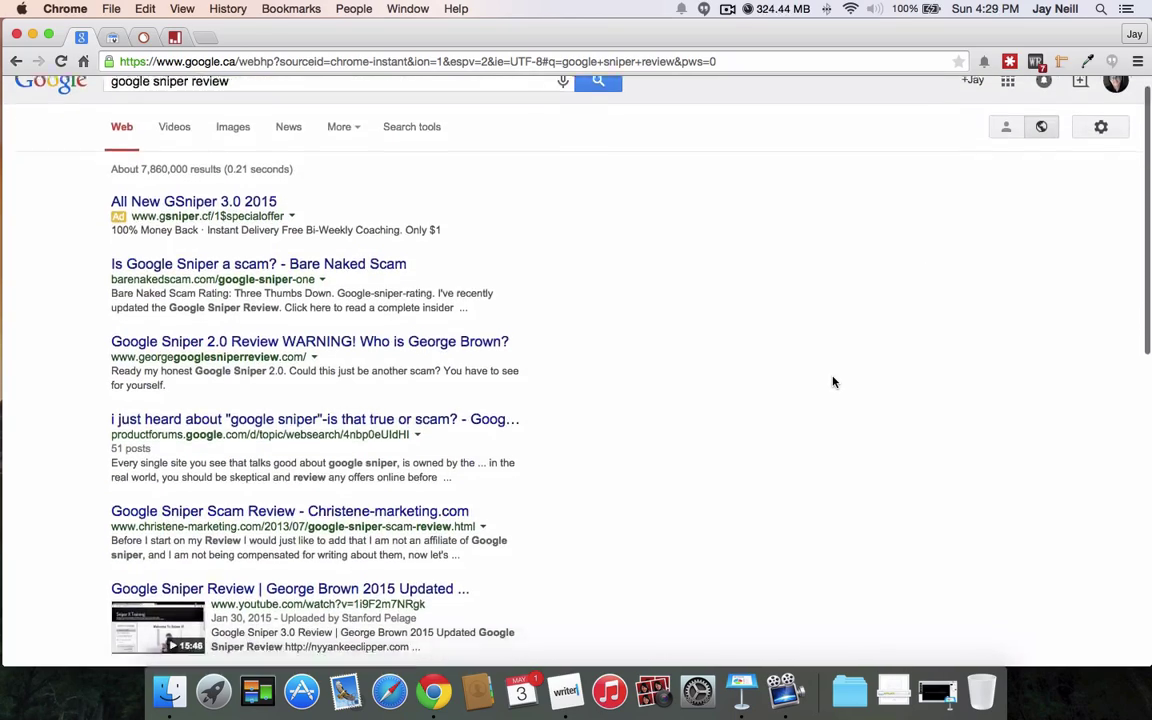
scroll(833, 381, down, 5)
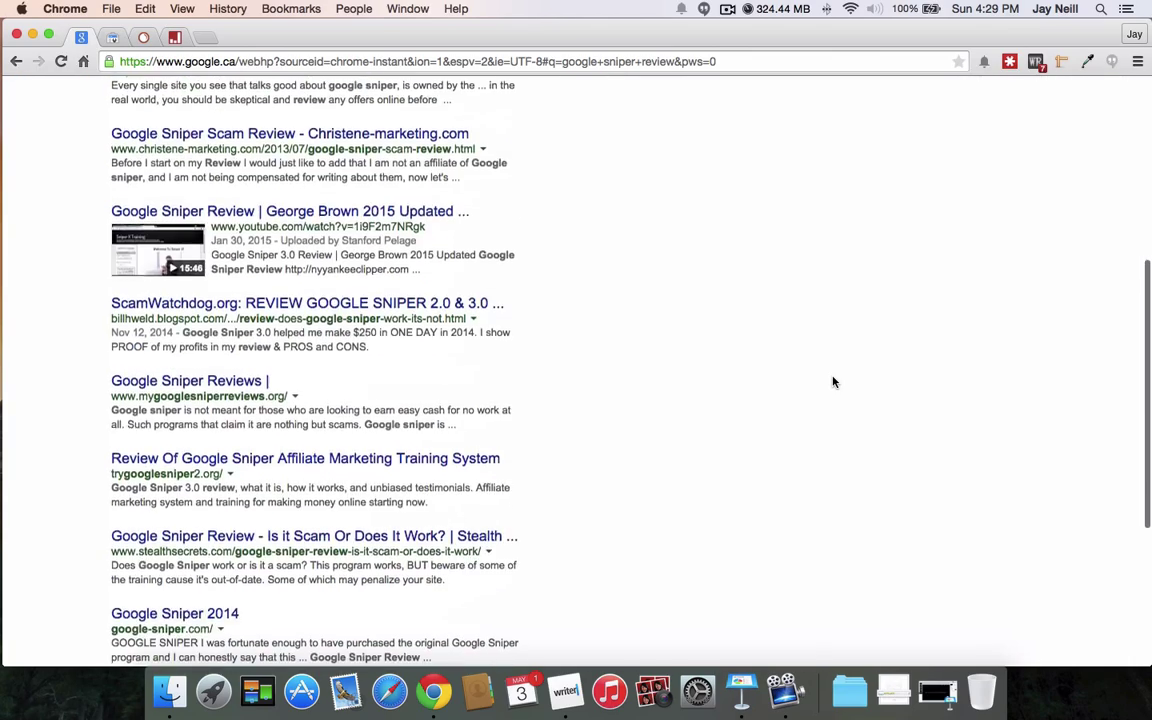
scroll(833, 381, down, 4)
click(427, 566)
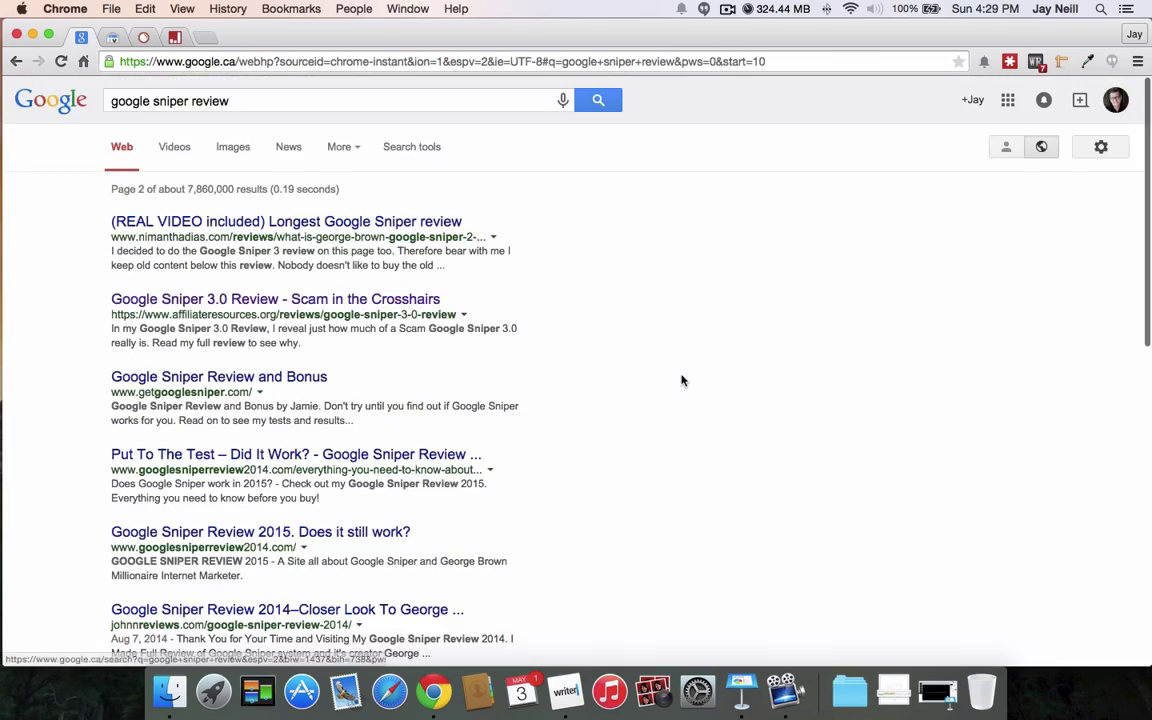
scroll(717, 393, down, 1)
drag(95, 247, 307, 282)
click(476, 303)
scroll(505, 308, up, 1)
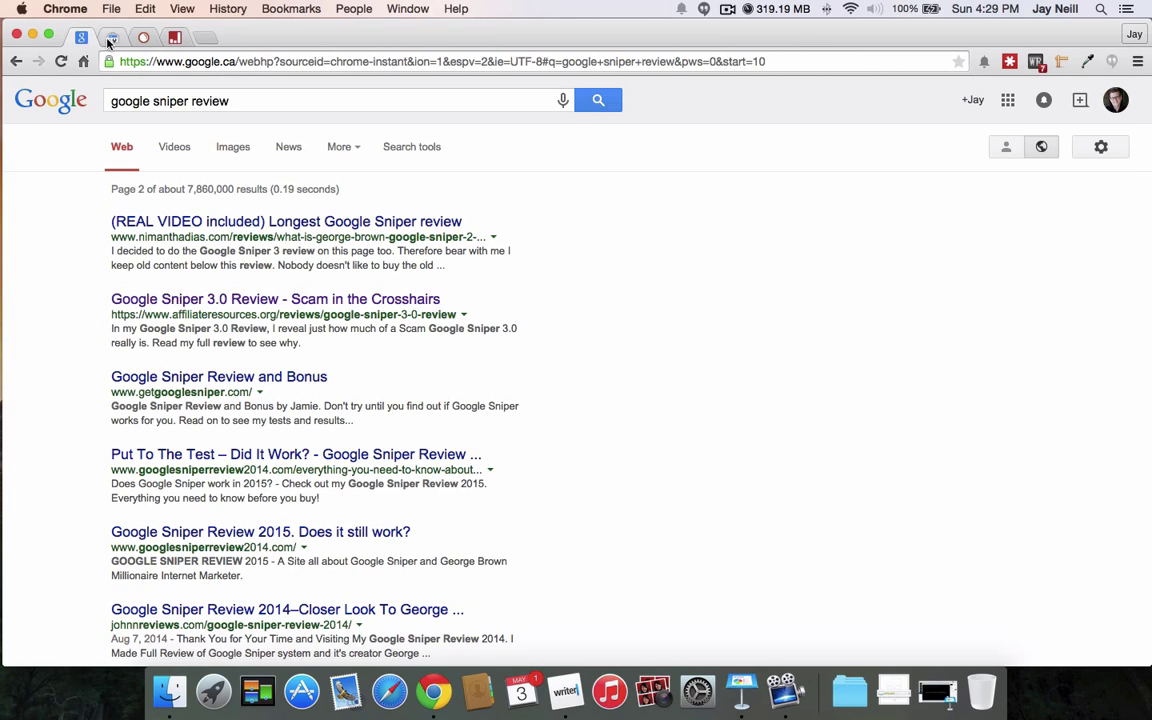
Copy the 'google sniper review' query and return to the Webmaster Tools report.
click(112, 100)
drag(111, 100, 229, 101)
right_click(188, 101)
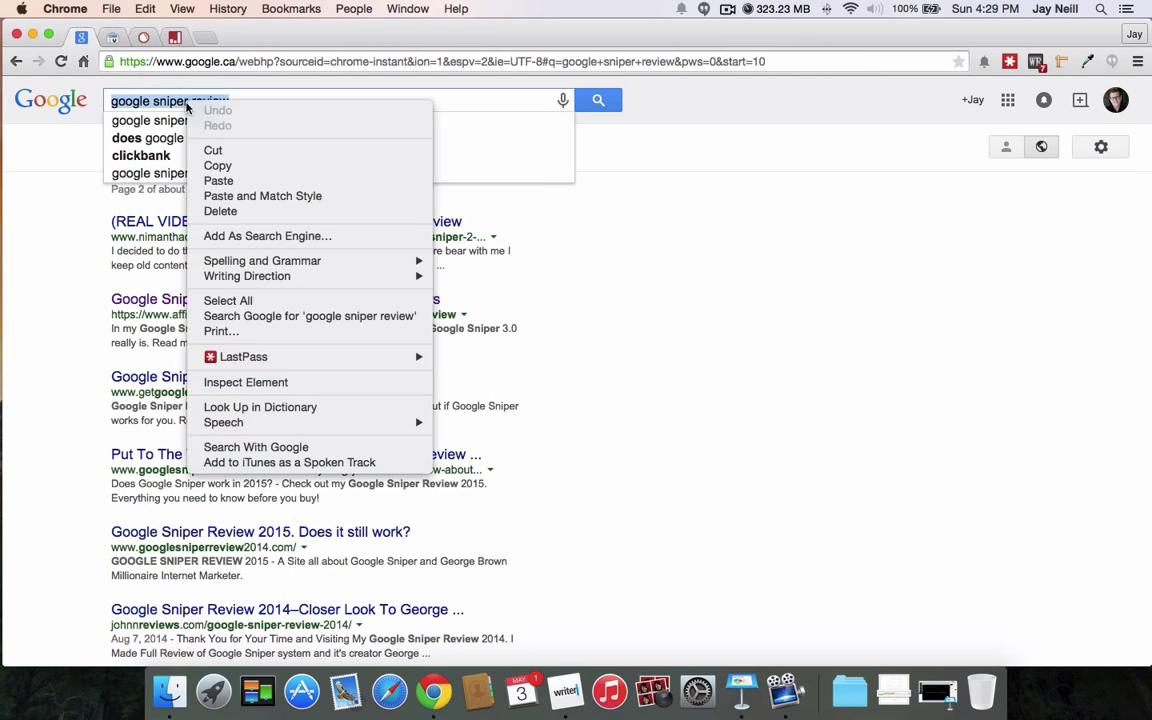
click(310, 166)
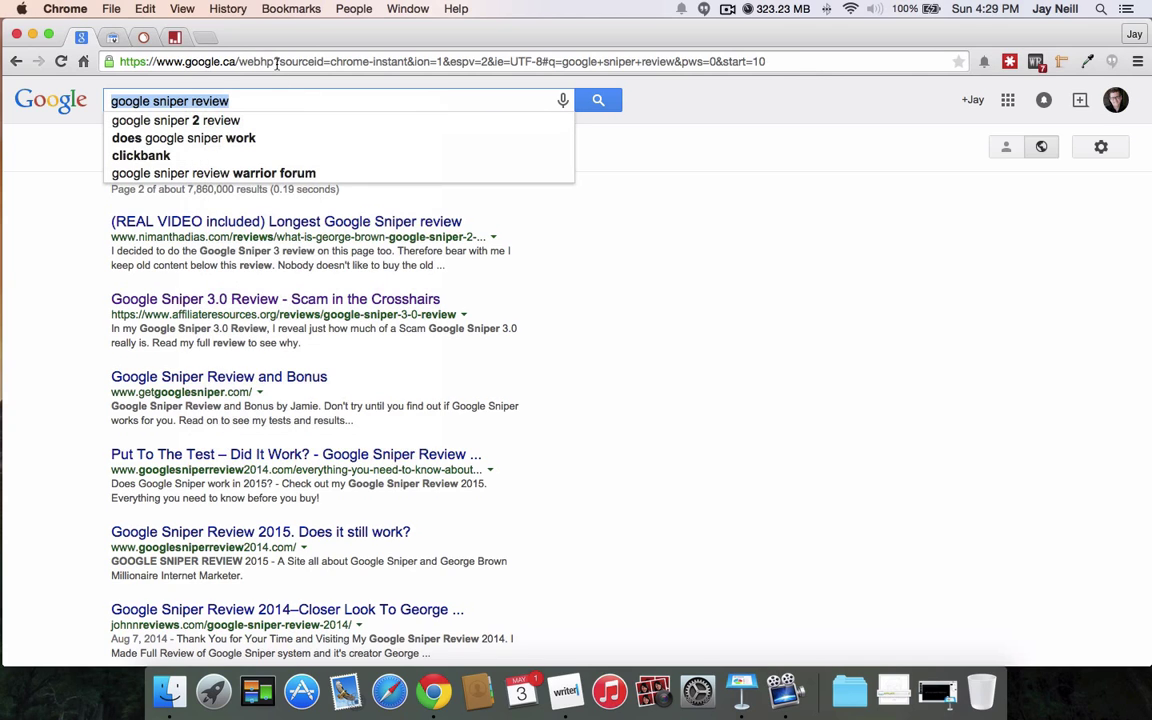
click(113, 38)
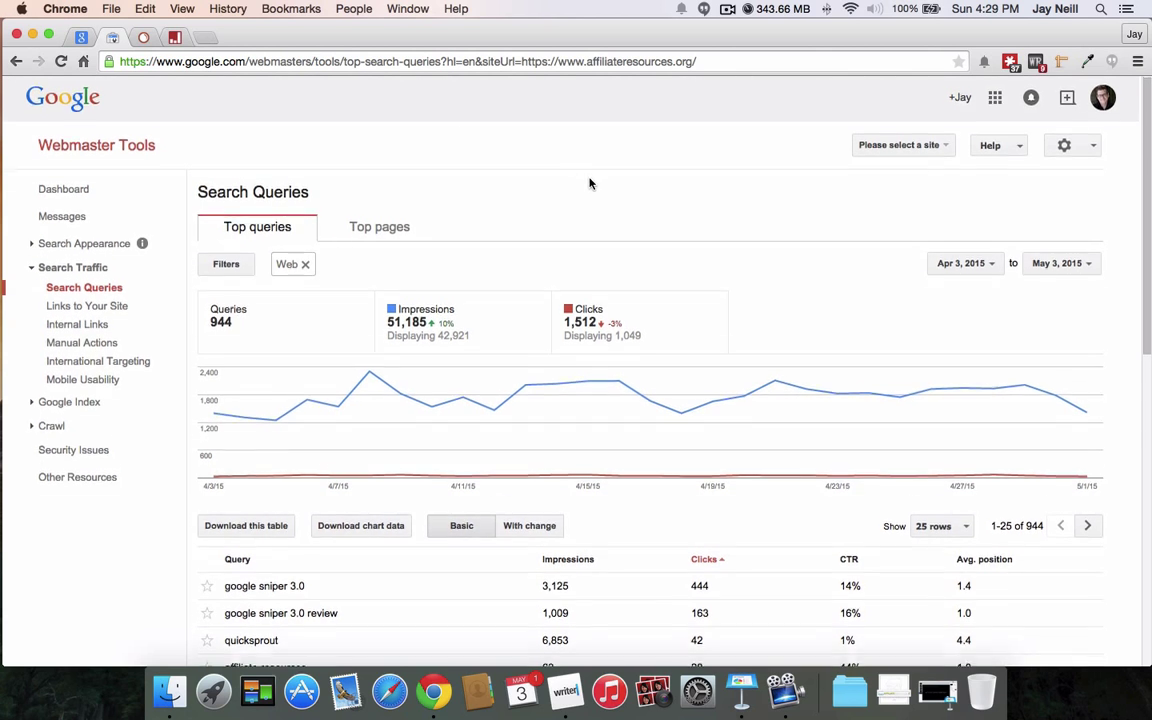
scroll(590, 183, down, 1)
scroll(590, 183, down, 4)
scroll(600, 250, up, 5)
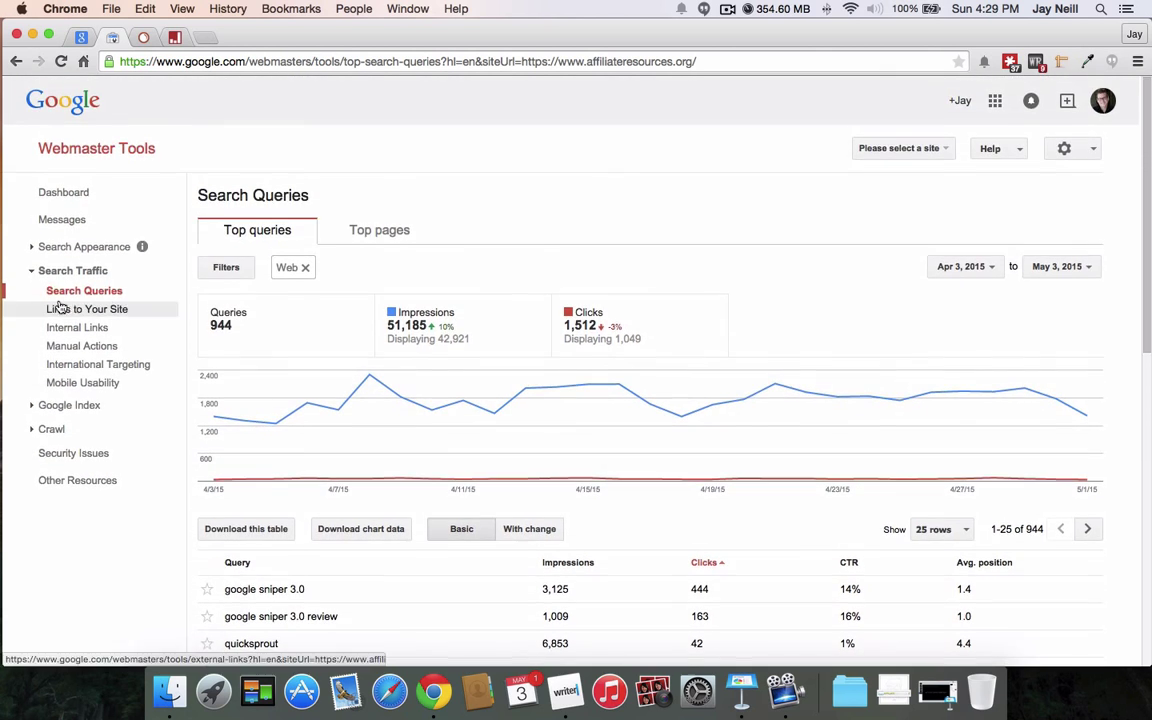
click(83, 292)
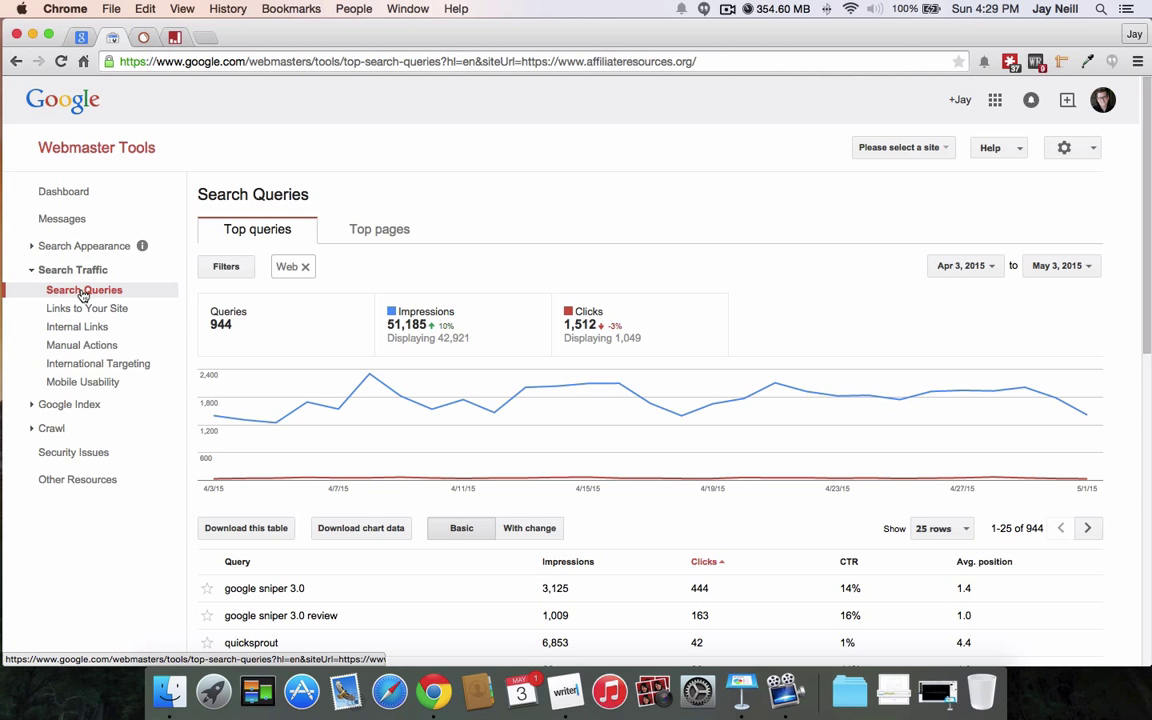
scroll(538, 337, down, 5)
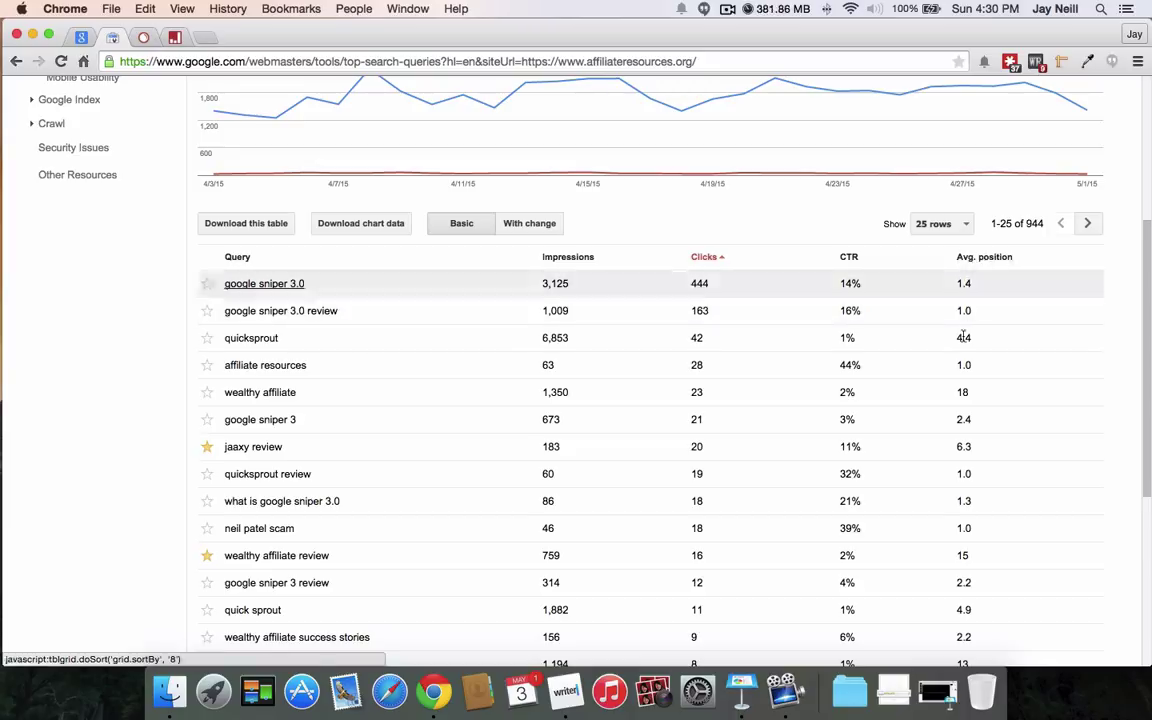
scroll(283, 327, down, 6)
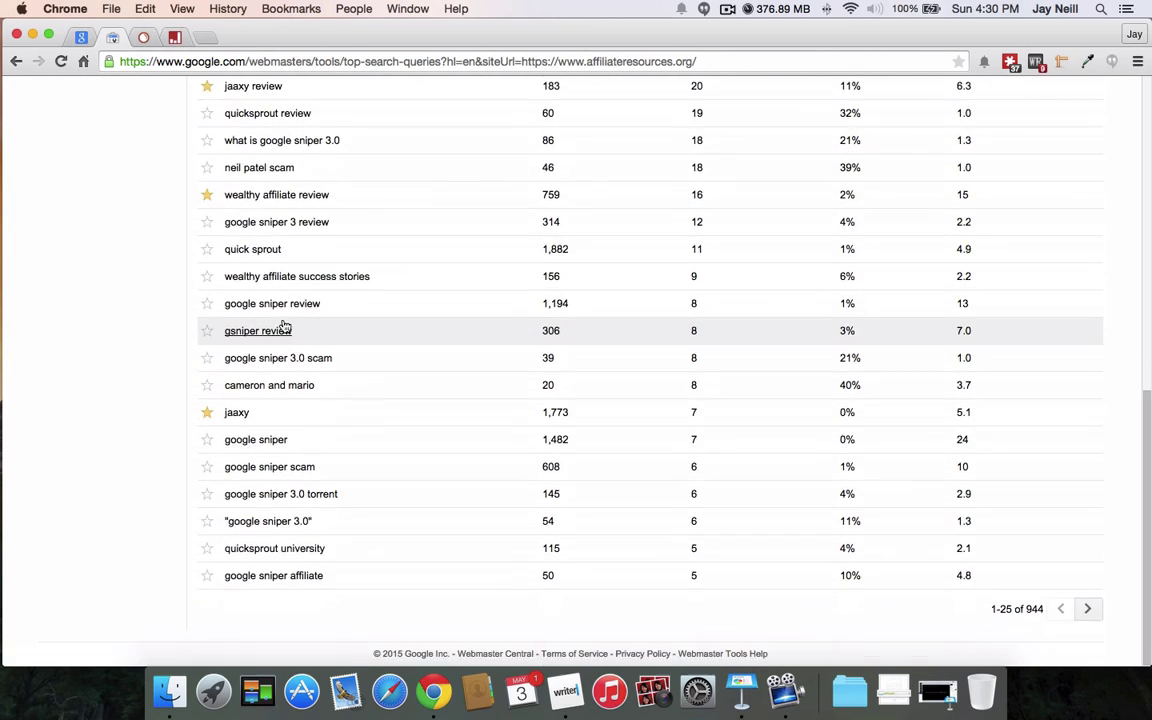
scroll(283, 326, up, 9)
scroll(283, 321, down, 3)
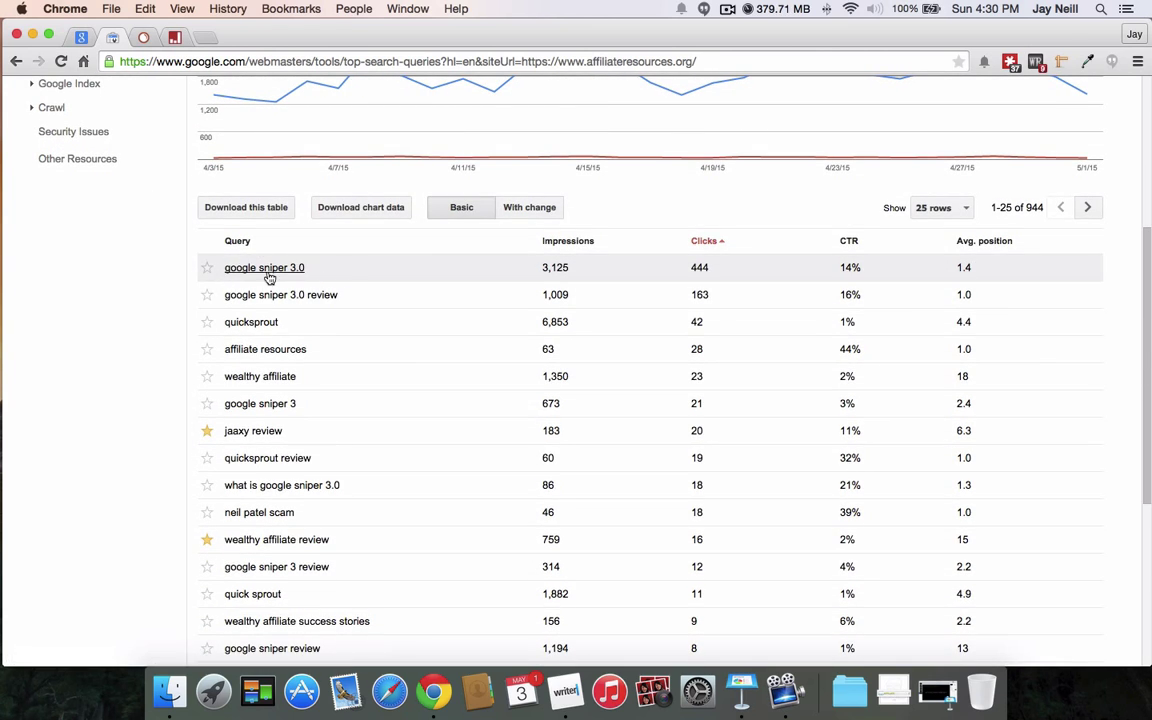
scroll(255, 344, down, 6)
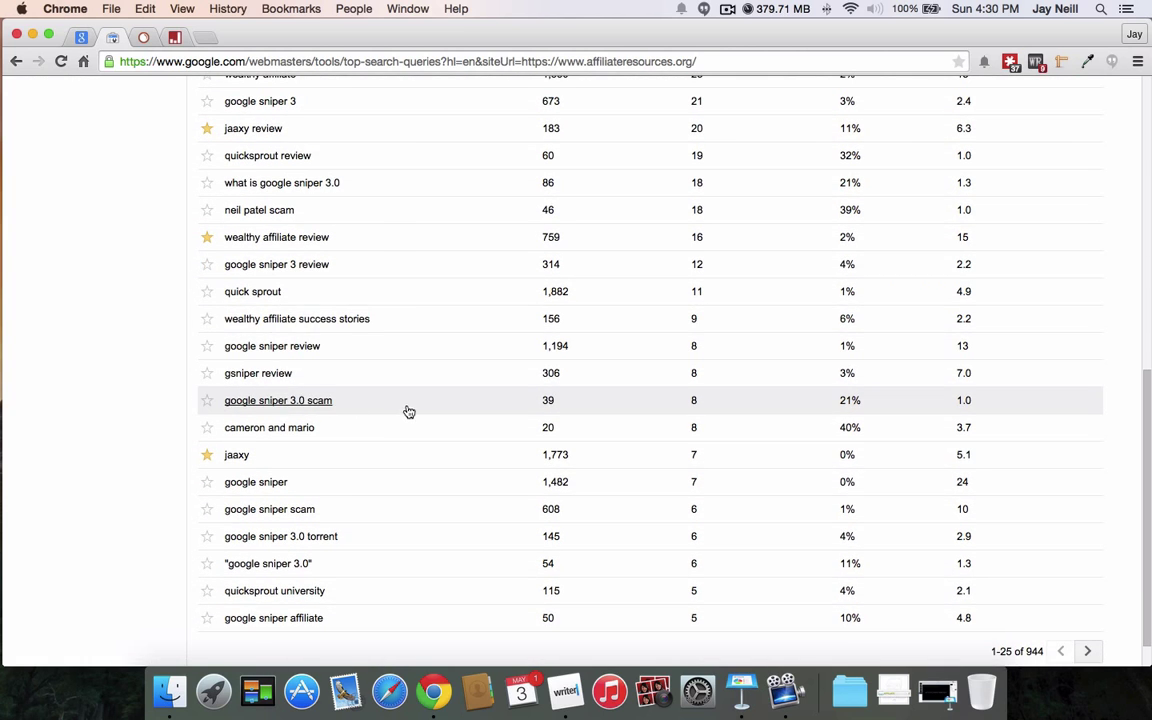
scroll(398, 409, up, 8)
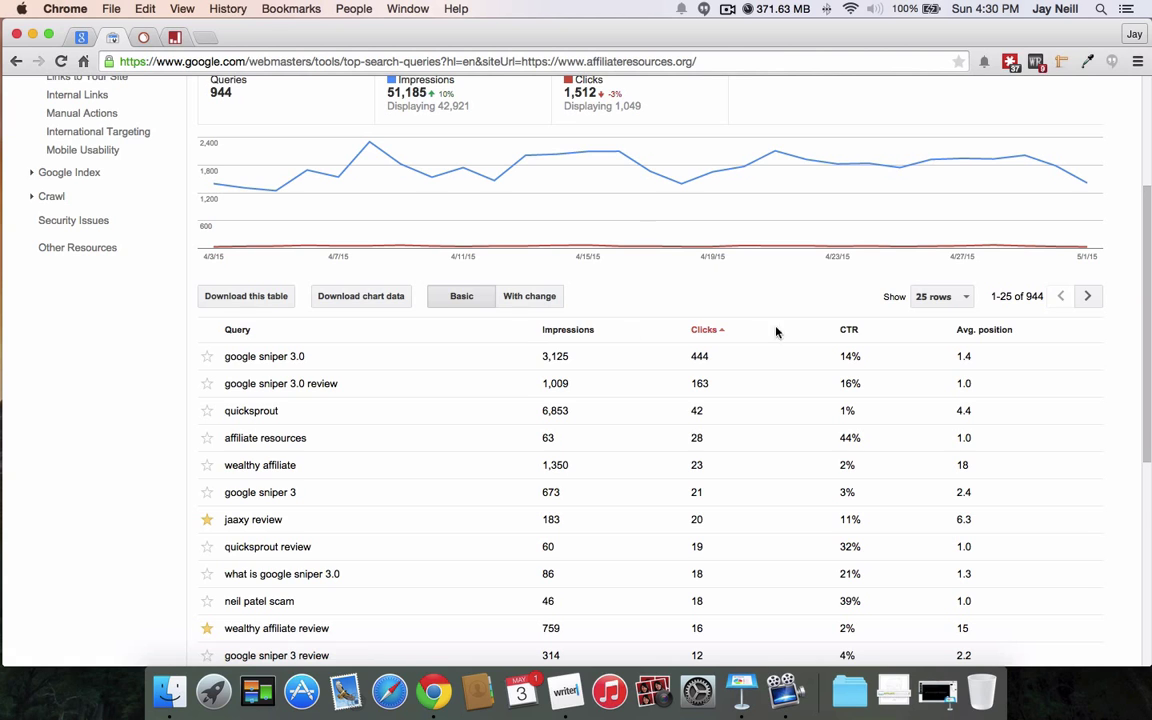
scroll(1060, 343, down, 3)
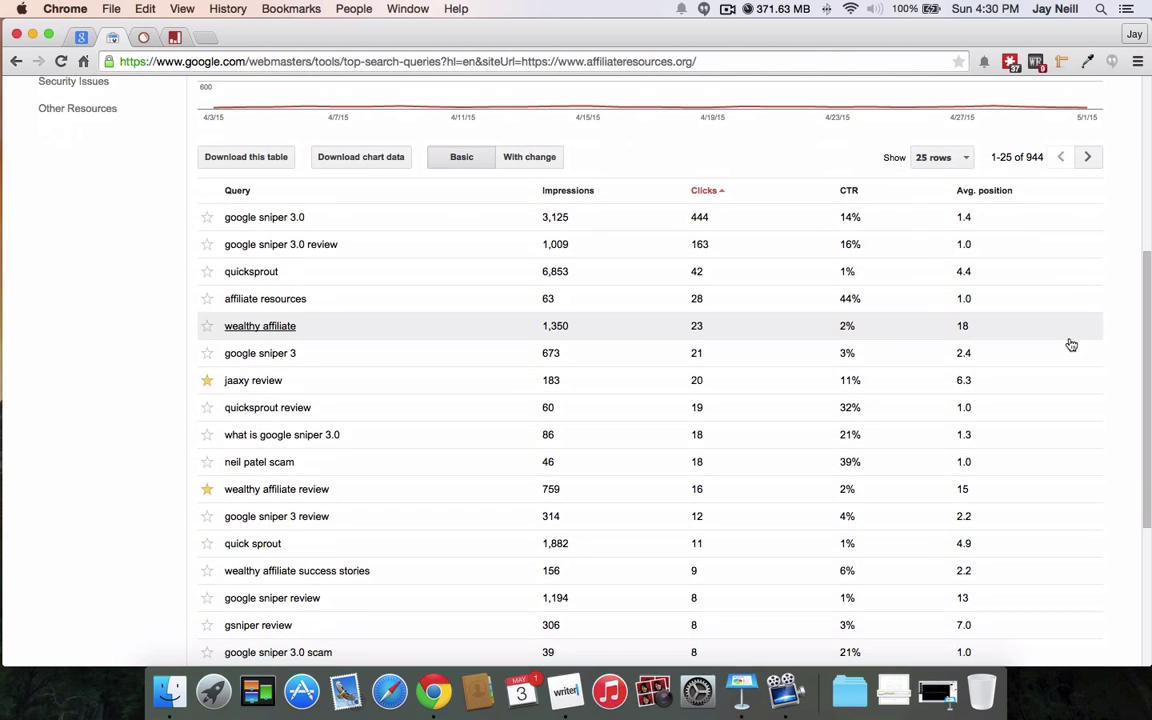
Sort the Search Queries table by average position.
click(975, 194)
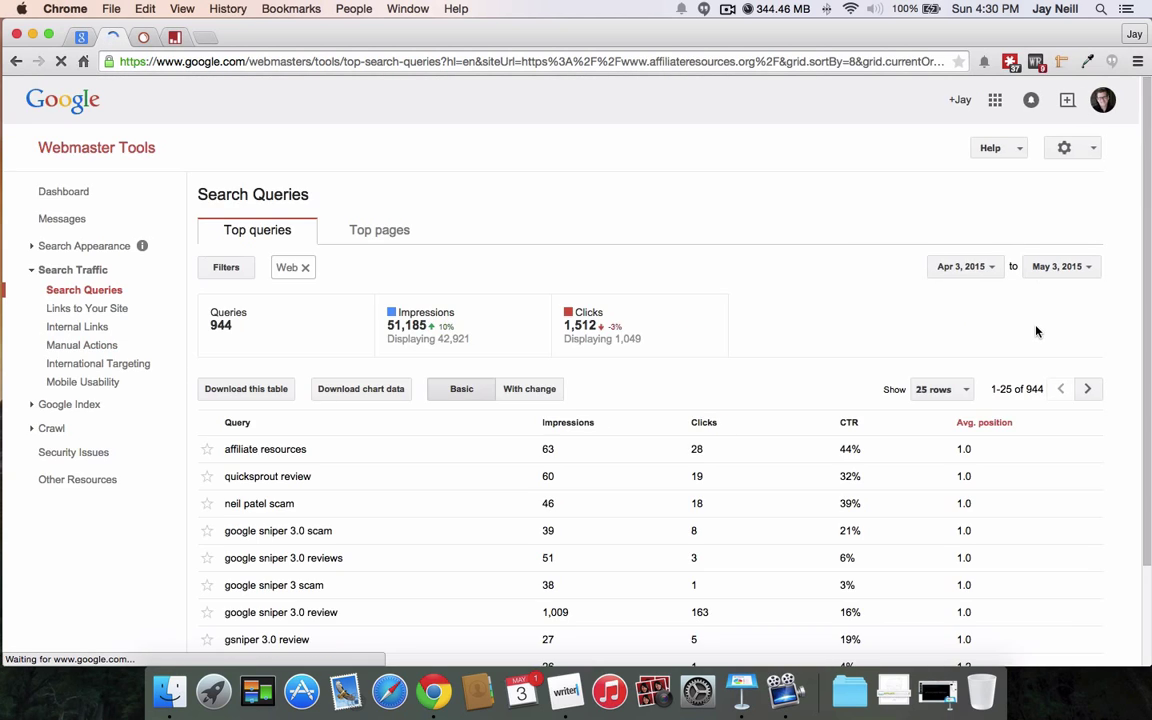
scroll(1036, 331, down, 5)
scroll(1040, 345, down, 5)
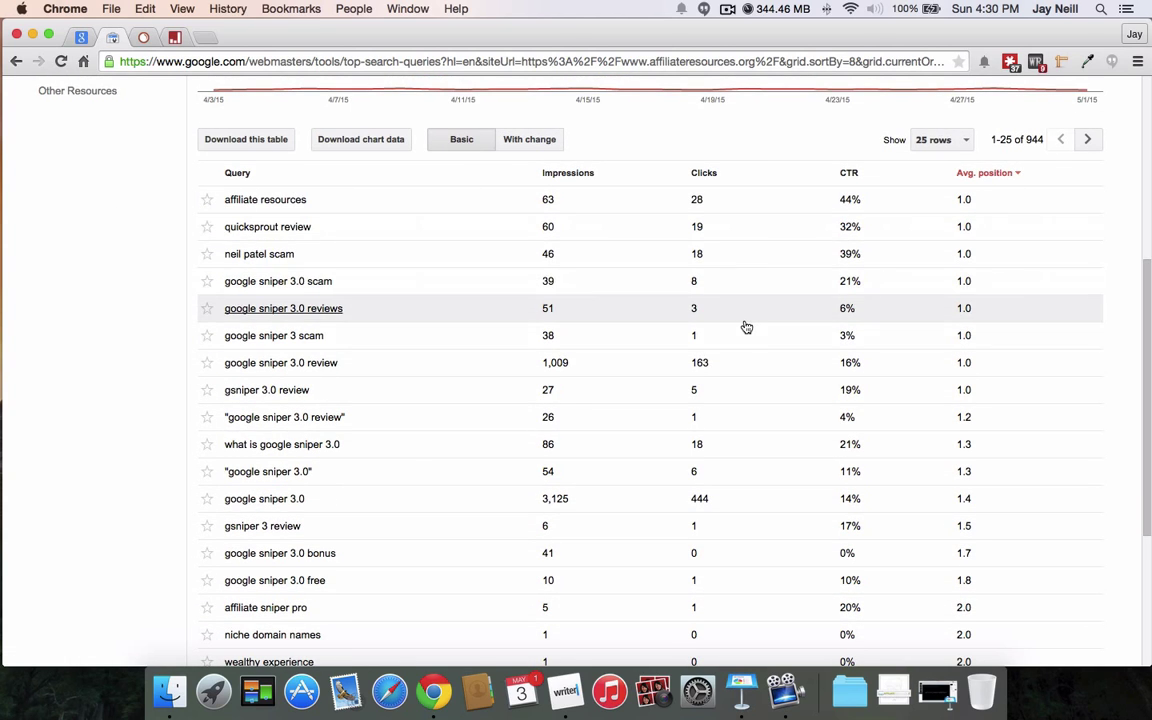
scroll(614, 354, down, 1)
scroll(907, 573, down, 5)
scroll(918, 568, up, 12)
scroll(1024, 360, down, 5)
scroll(1024, 360, down, 2)
drag(1026, 203, 1042, 203)
Set the table to 25 rows per page after briefly trying 500.
click(940, 203)
click(950, 337)
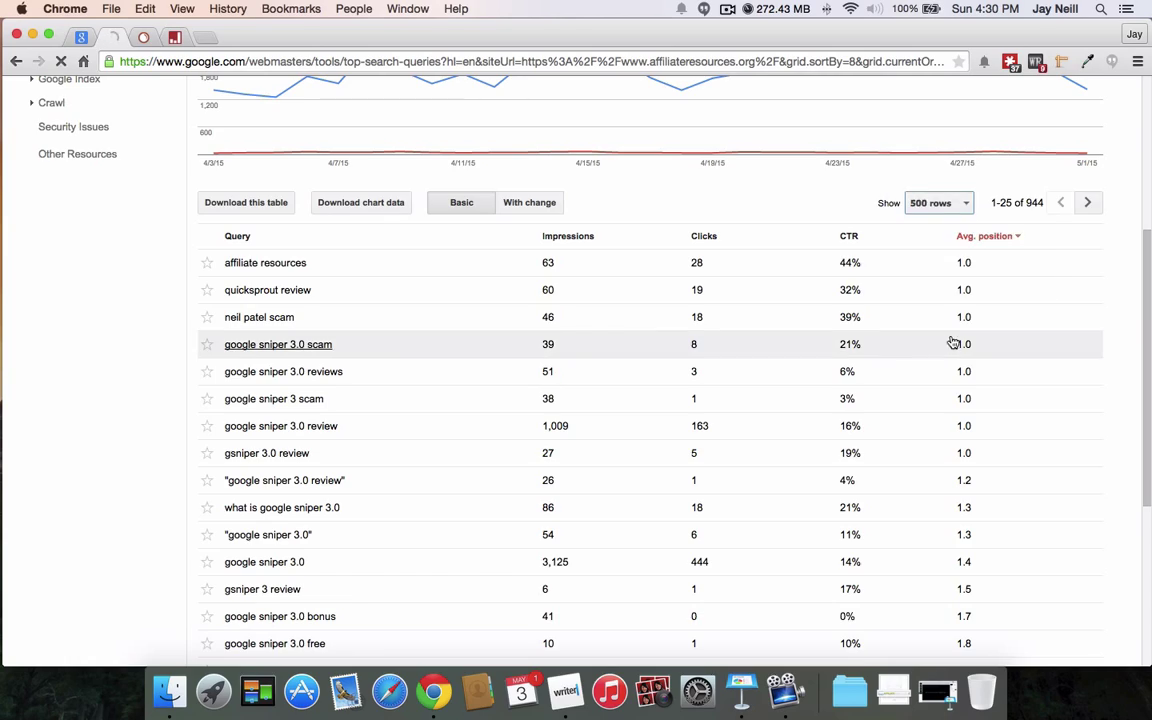
scroll(694, 314, down, 10)
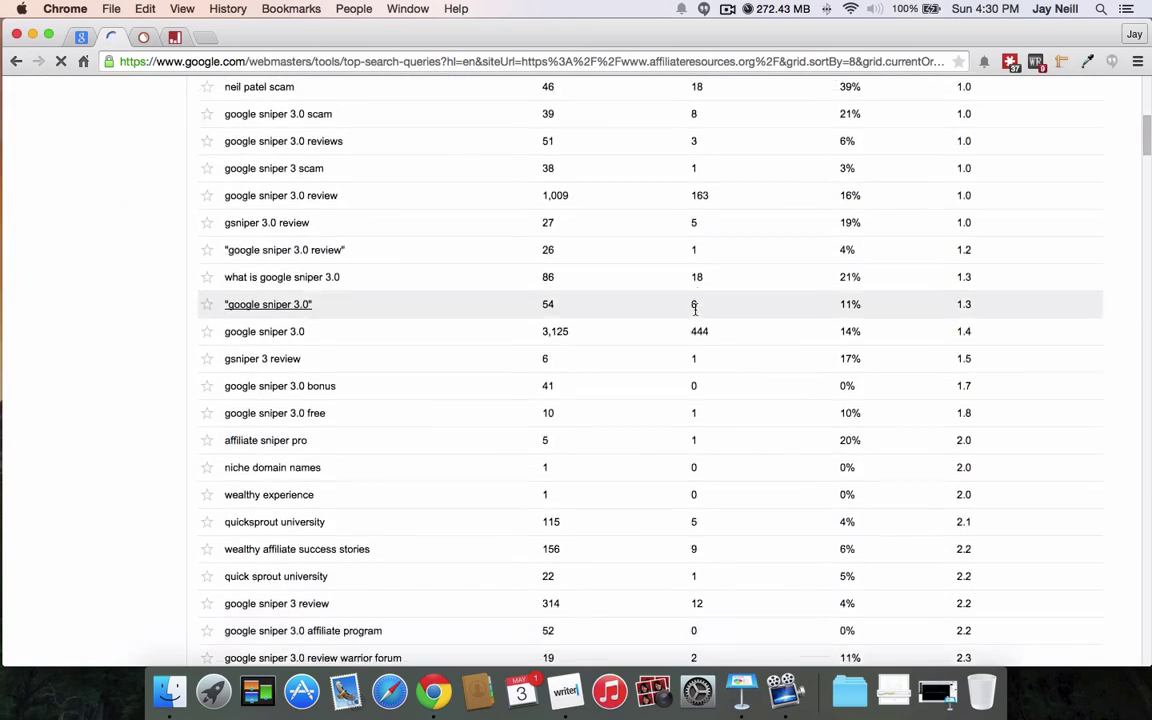
scroll(695, 310, down, 5)
scroll(680, 312, up, 8)
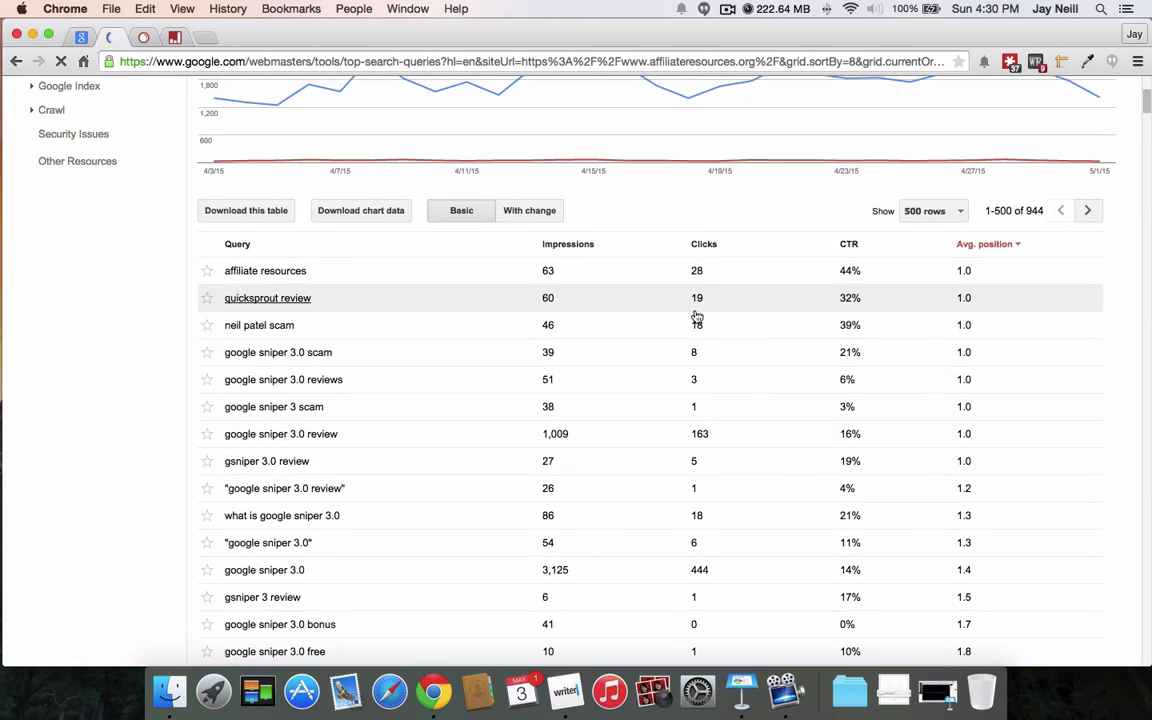
scroll(697, 317, up, 2)
click(930, 308)
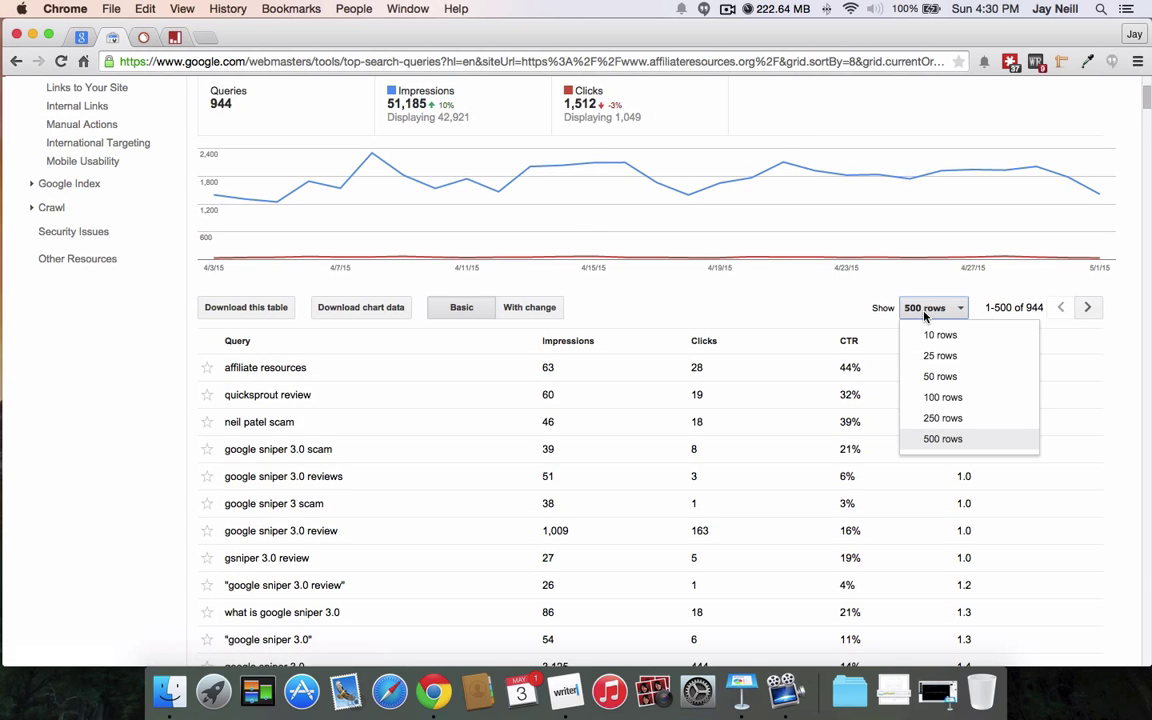
click(940, 357)
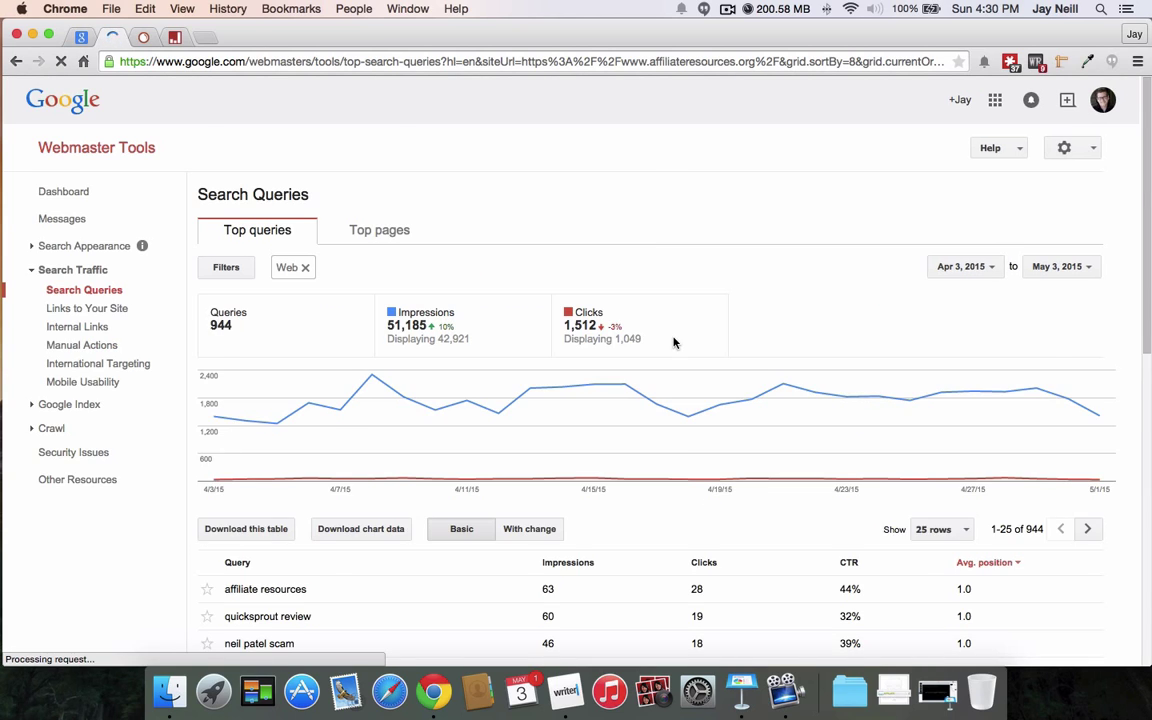
scroll(673, 343, down, 4)
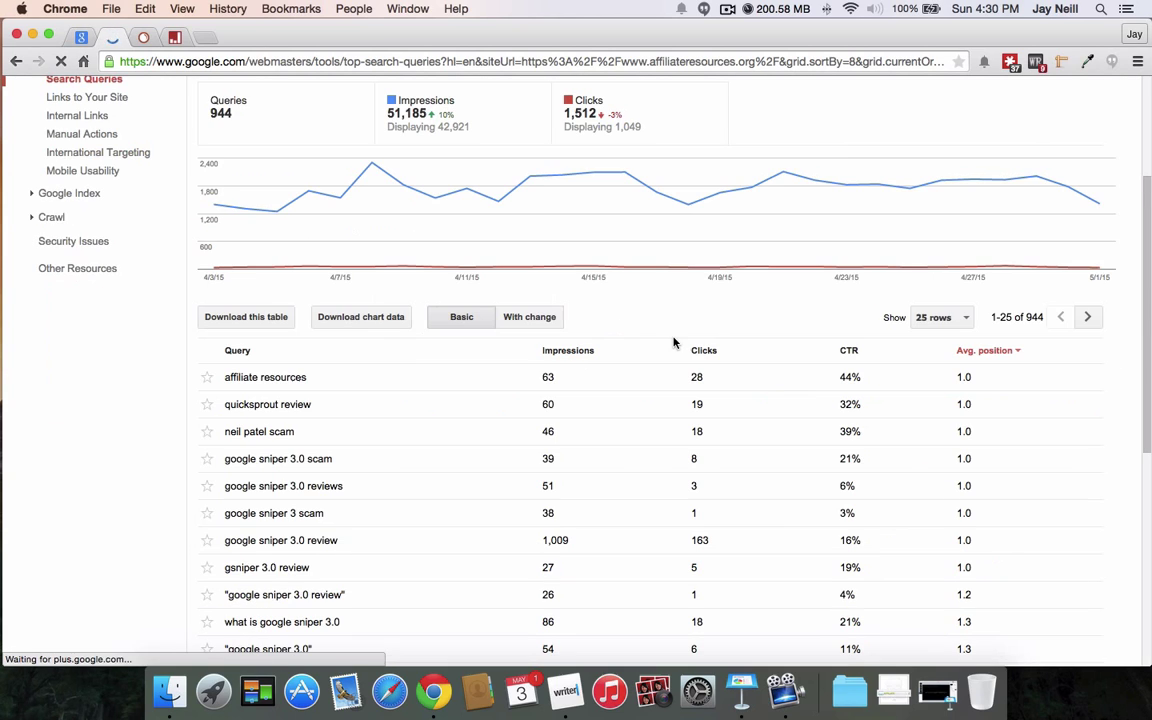
Turn on 'With change' and review each query's impression, click, CTR and position changes.
click(529, 319)
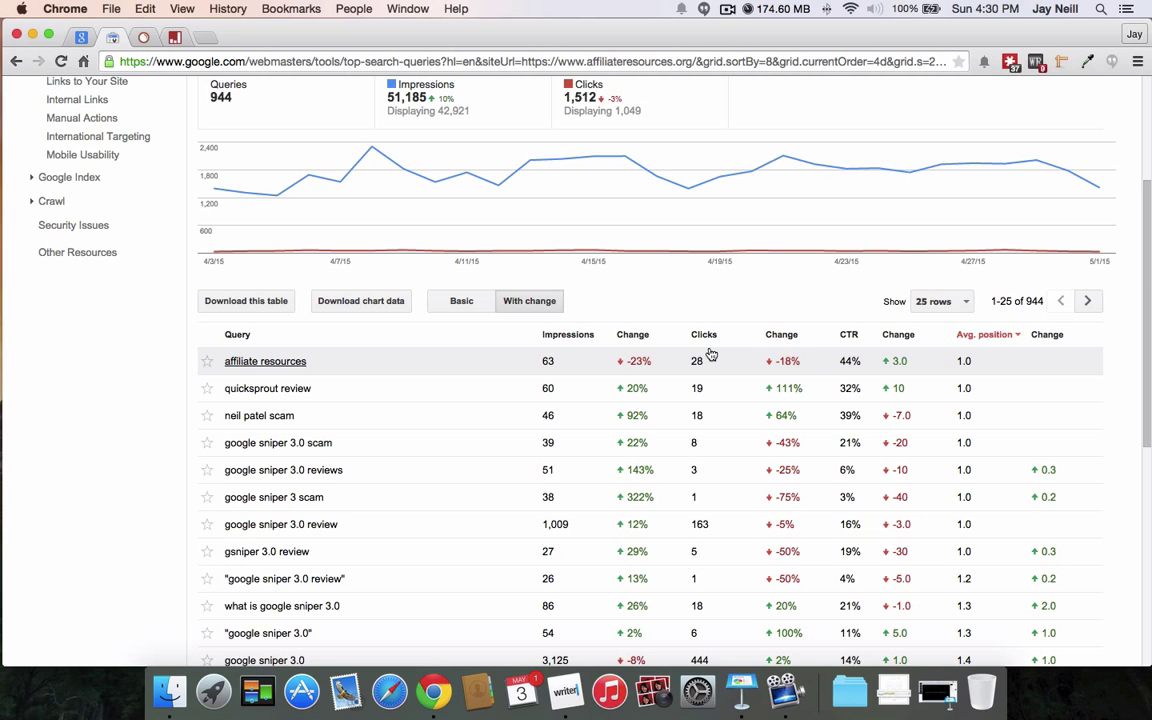
scroll(760, 340, up, 5)
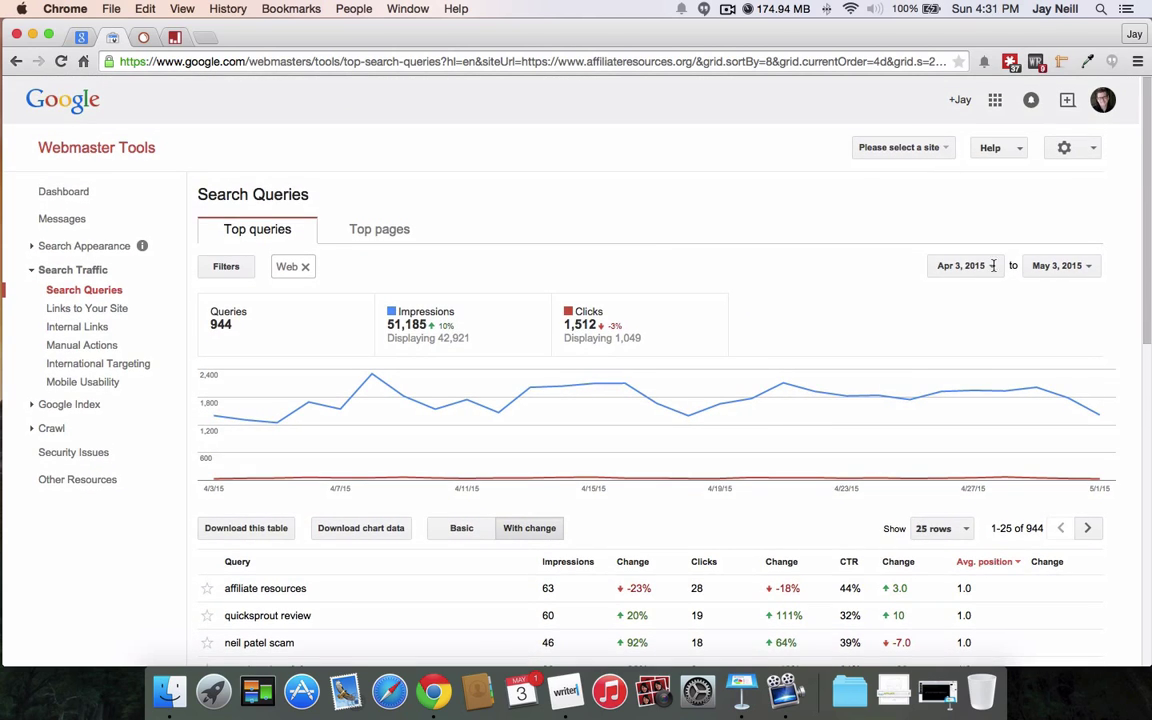
scroll(872, 278, down, 5)
scroll(872, 278, down, 3)
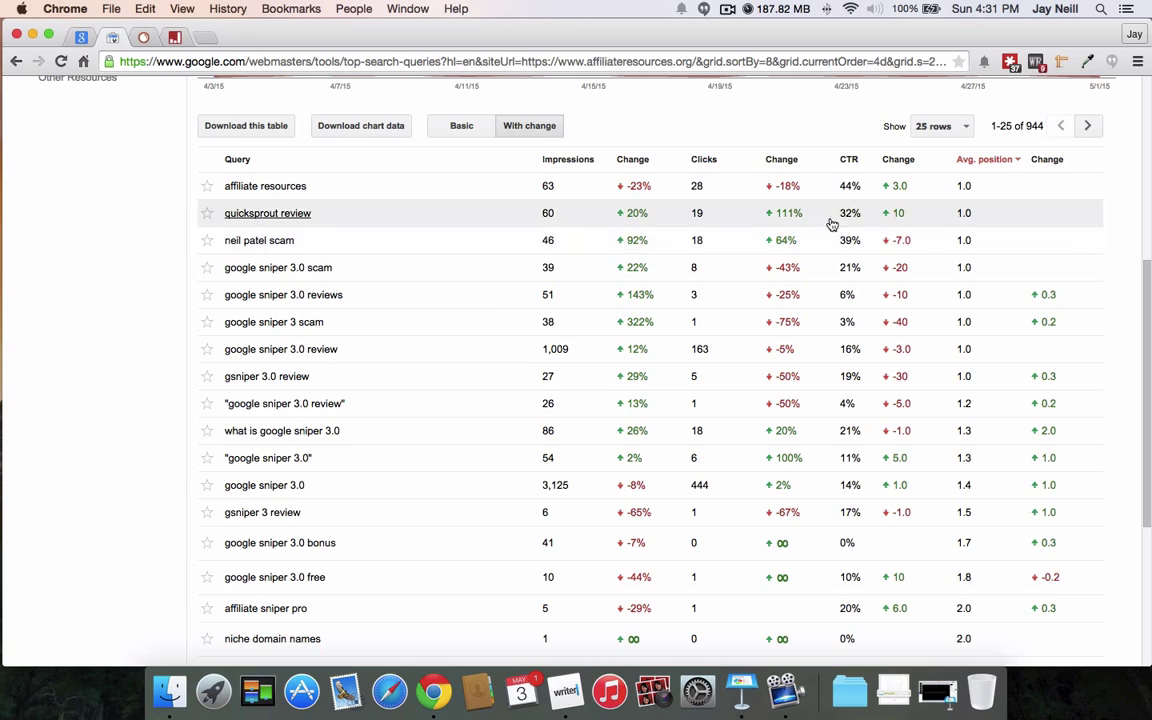
scroll(478, 306, down, 2)
scroll(689, 296, up, 3)
scroll(689, 303, down, 3)
scroll(694, 300, up, 2)
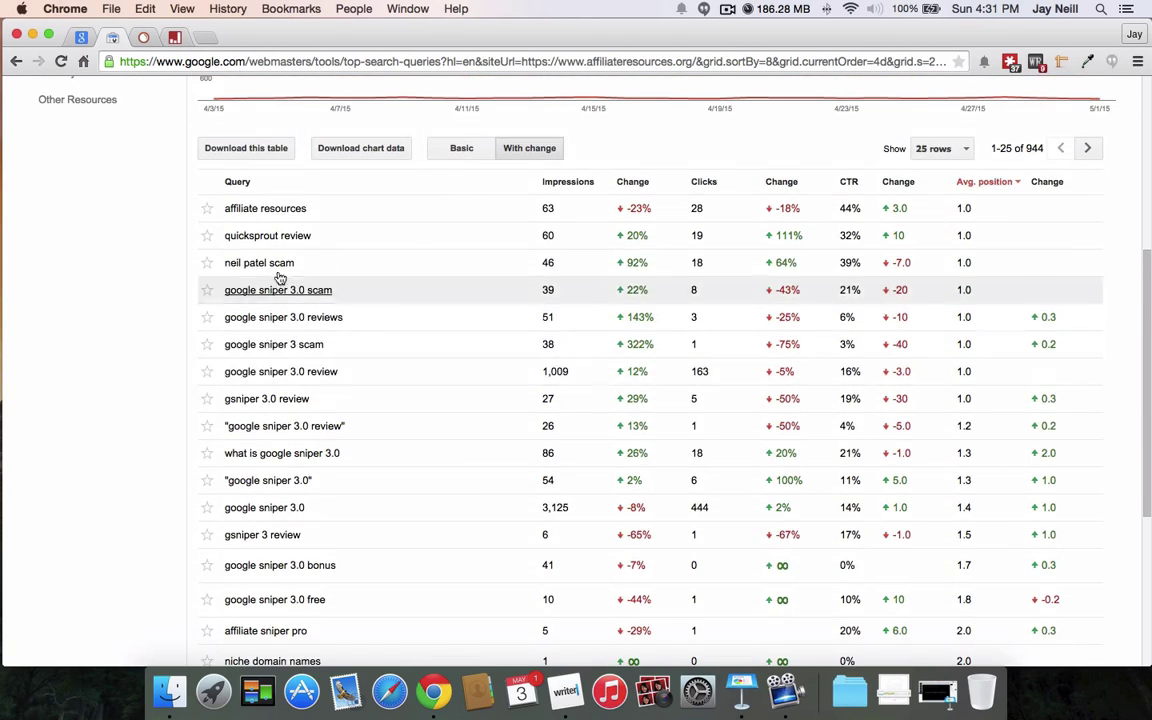
scroll(548, 262, up, 4)
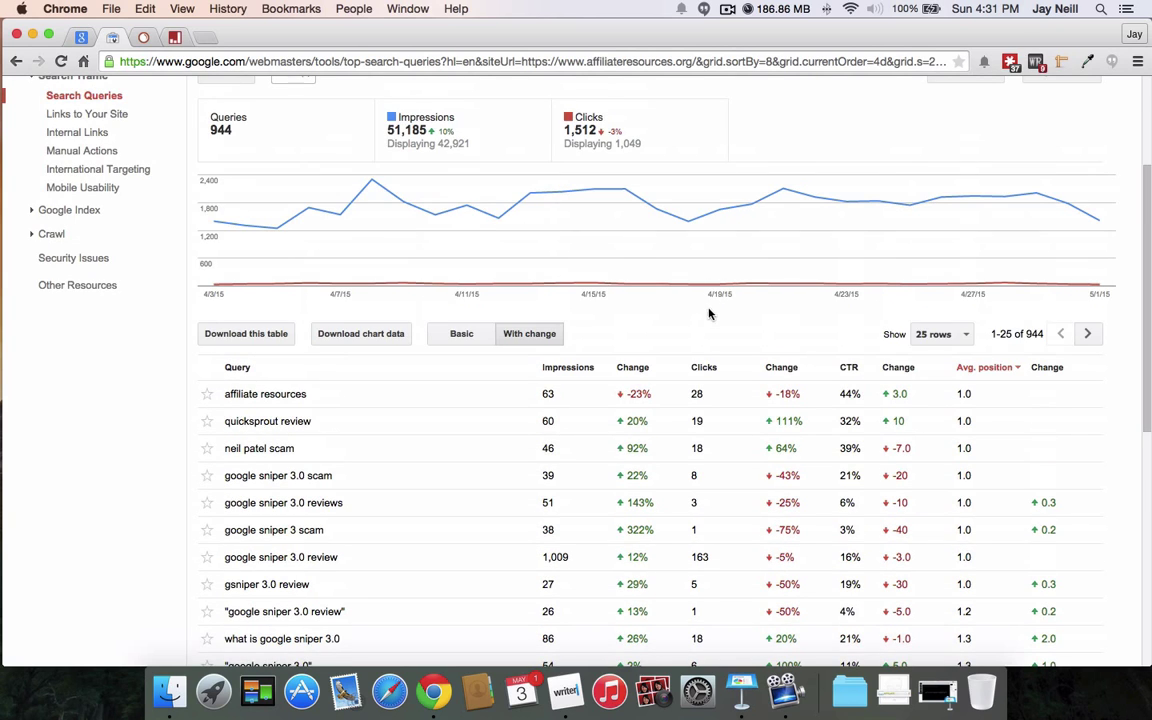
scroll(470, 251, up, 4)
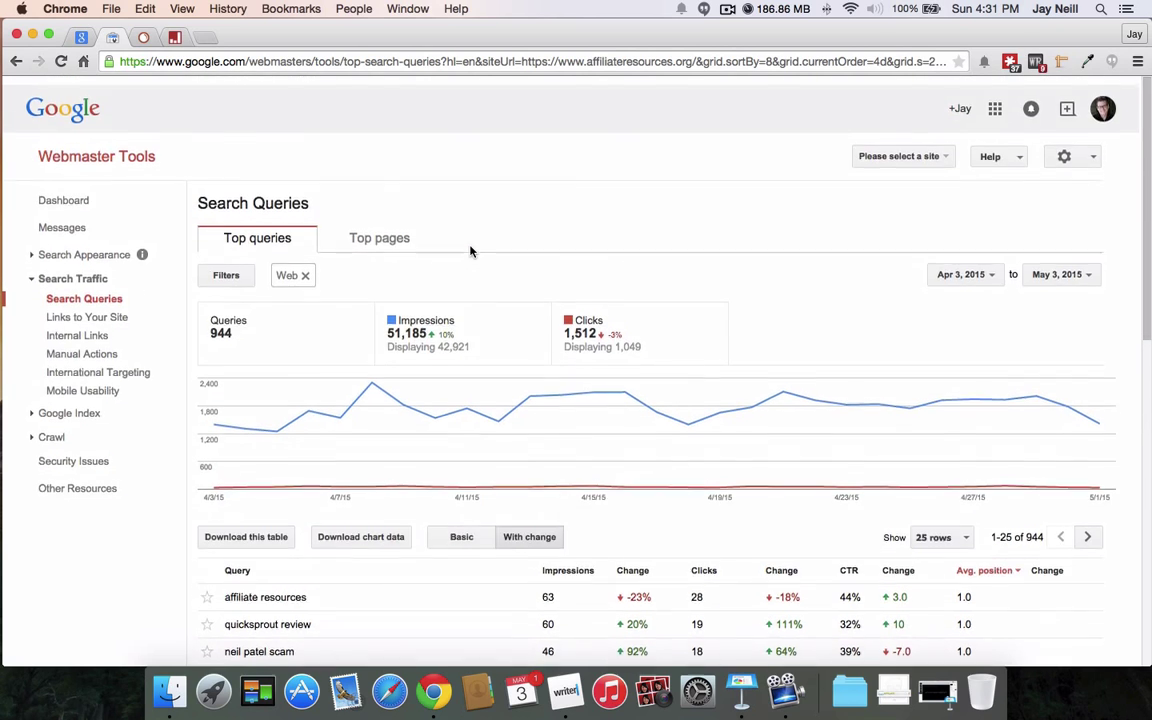
scroll(608, 201, down, 5)
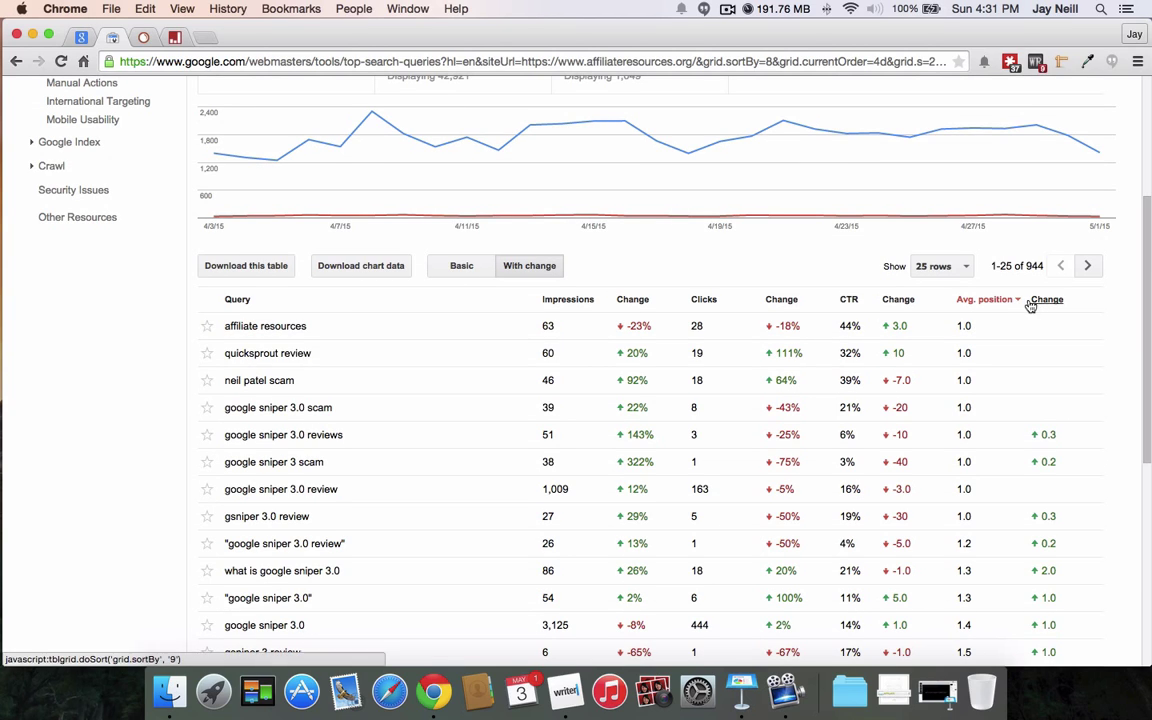
Switch the table back to Basic and select the 'google sniper 3.0 reviews' query text.
click(450, 266)
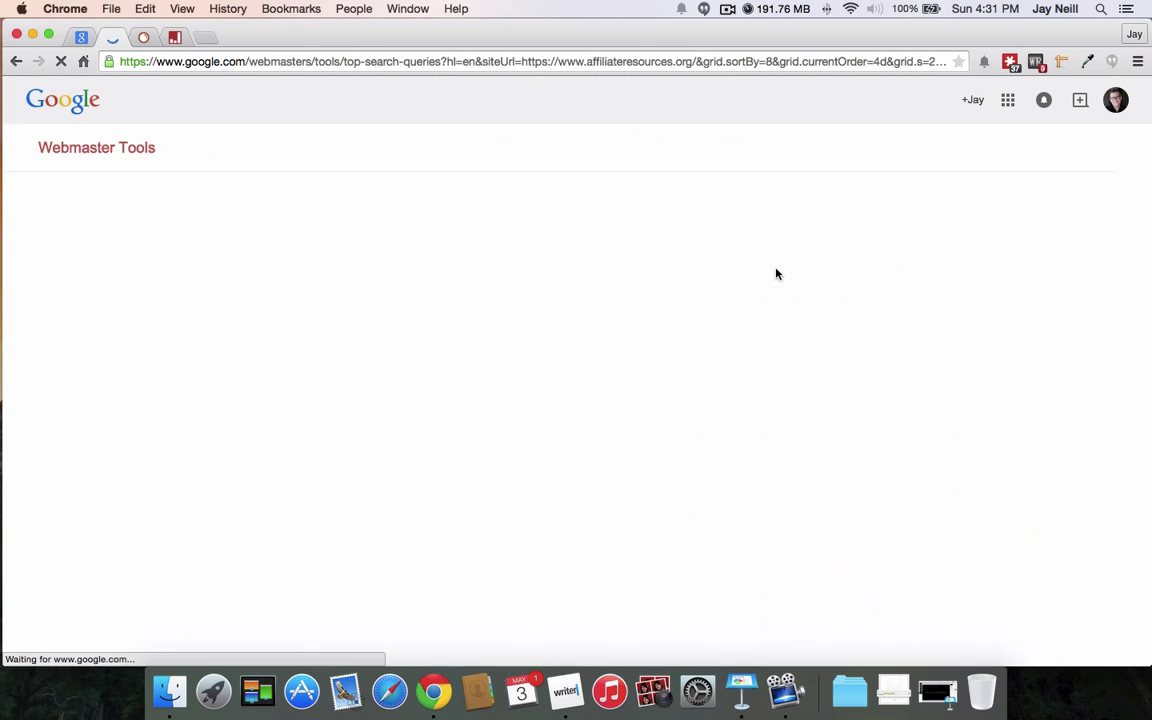
scroll(720, 268, down, 4)
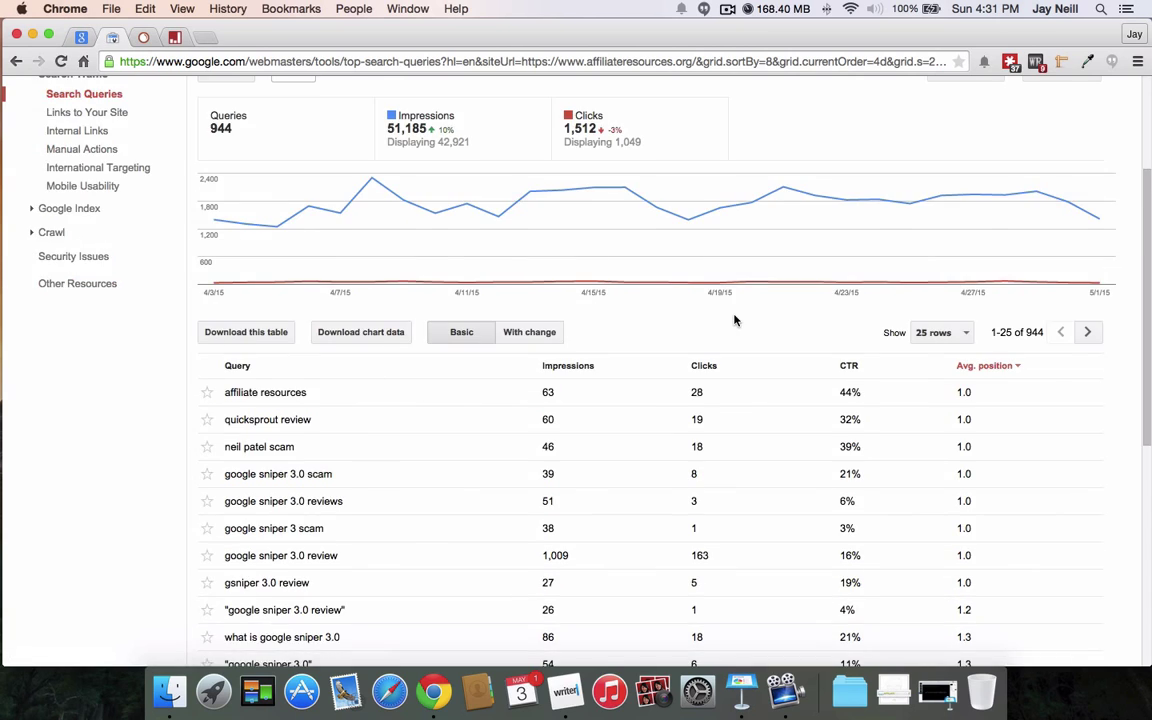
scroll(730, 319, down, 4)
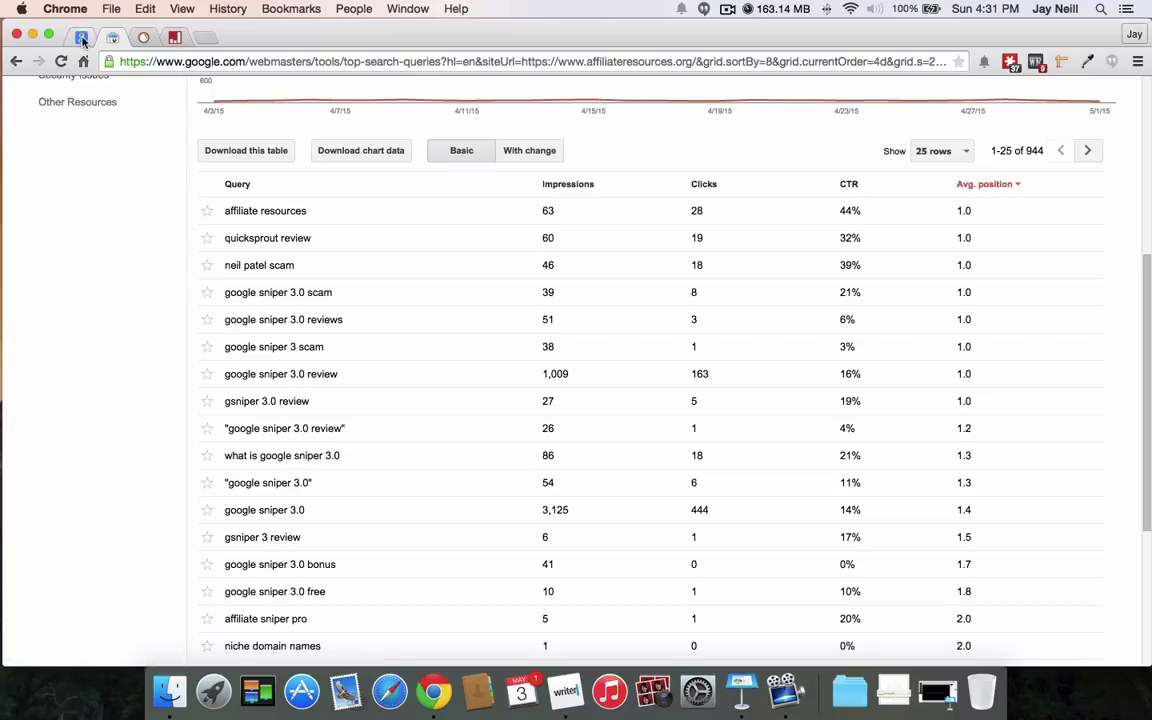
scroll(157, 279, up, 1)
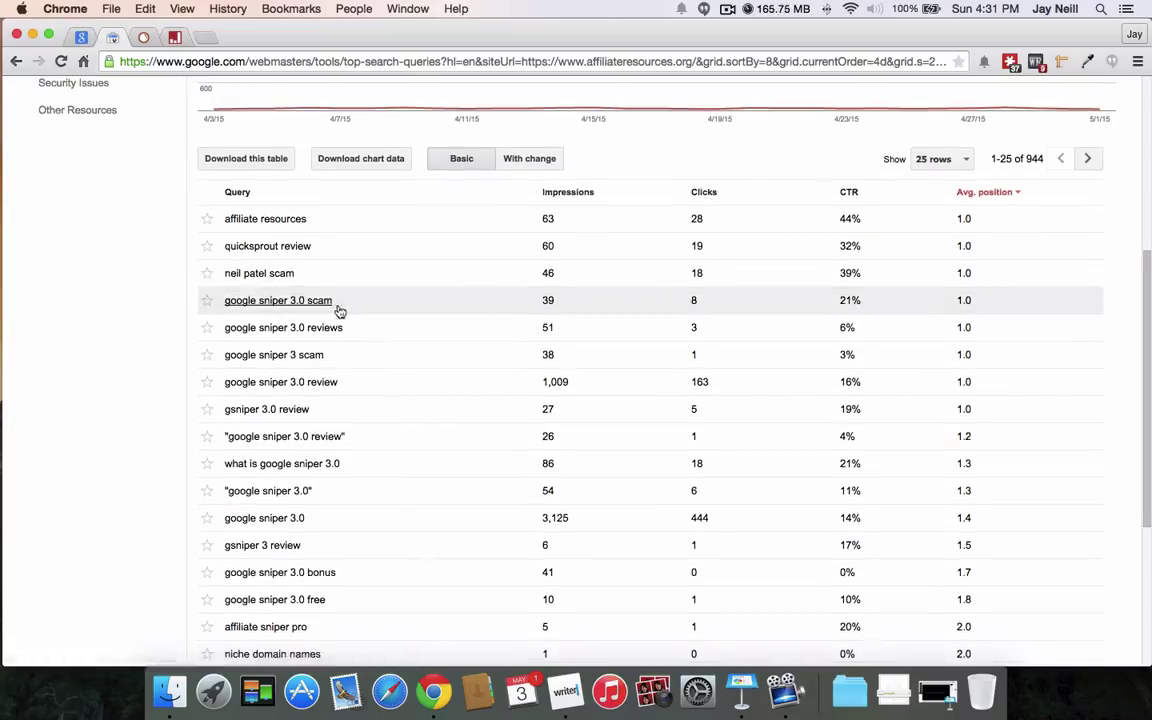
drag(341, 328, 229, 330)
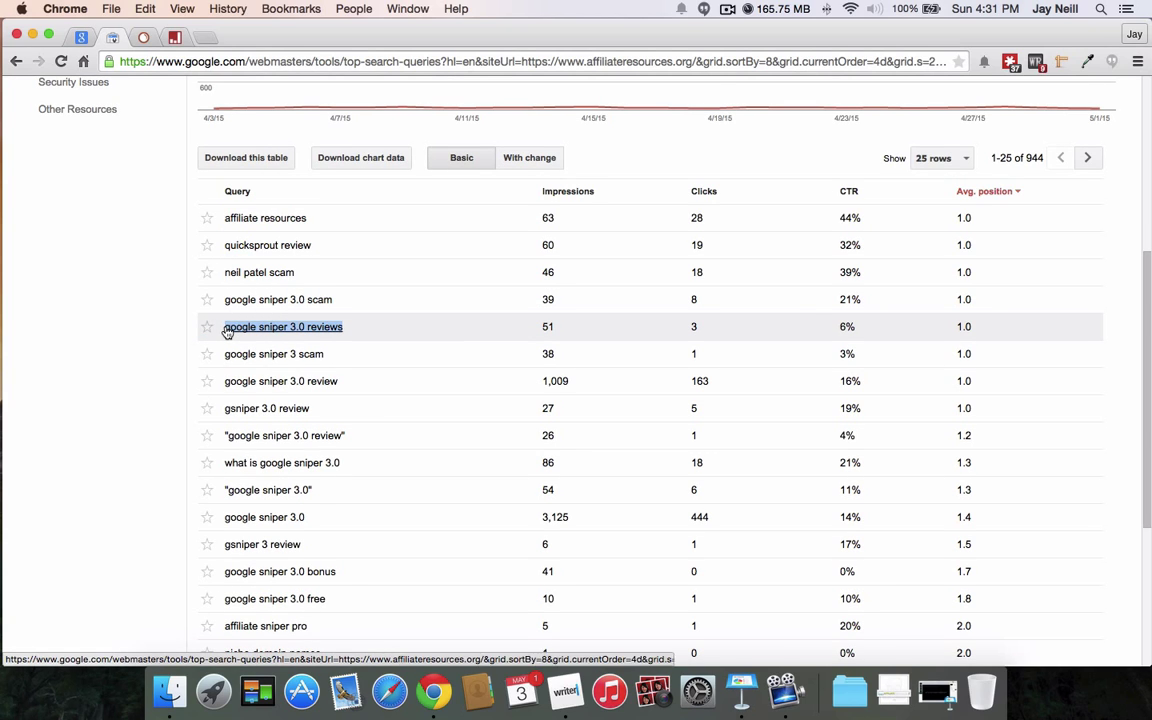
Search Google for the pasted 'google sniper 3.0 reviews' and compare with Webmaster Tools.
click(82, 37)
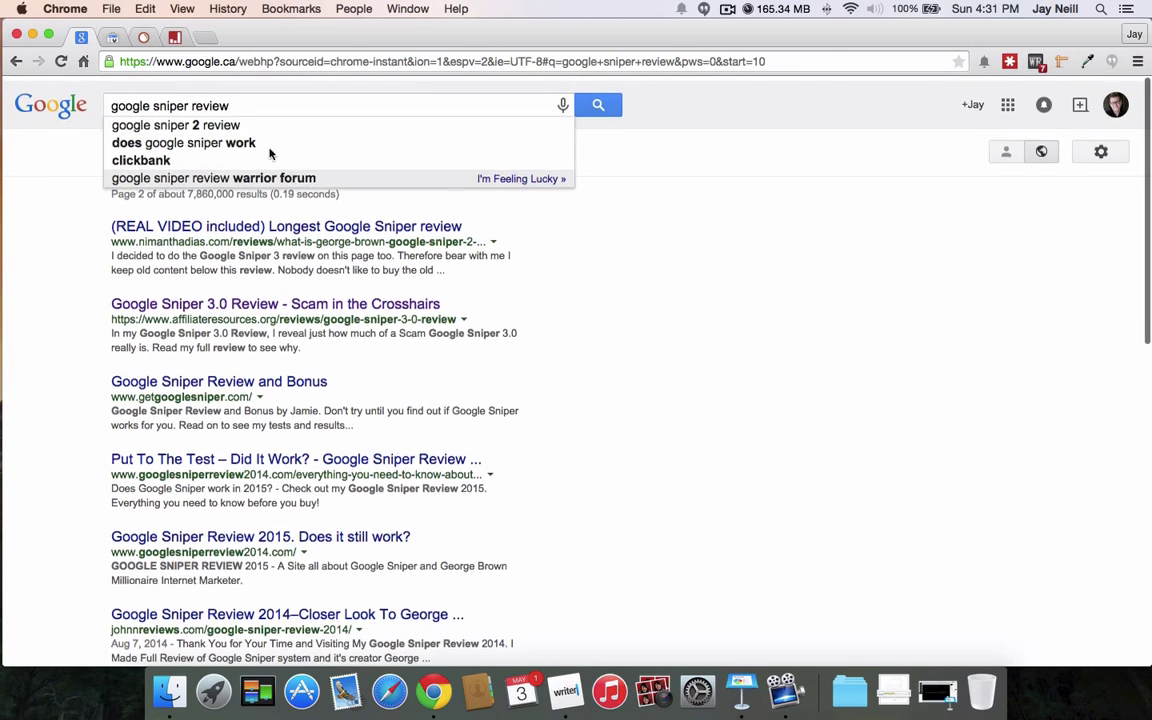
click(186, 101)
key(super+a)
text(google sniper 3.0 reviews)
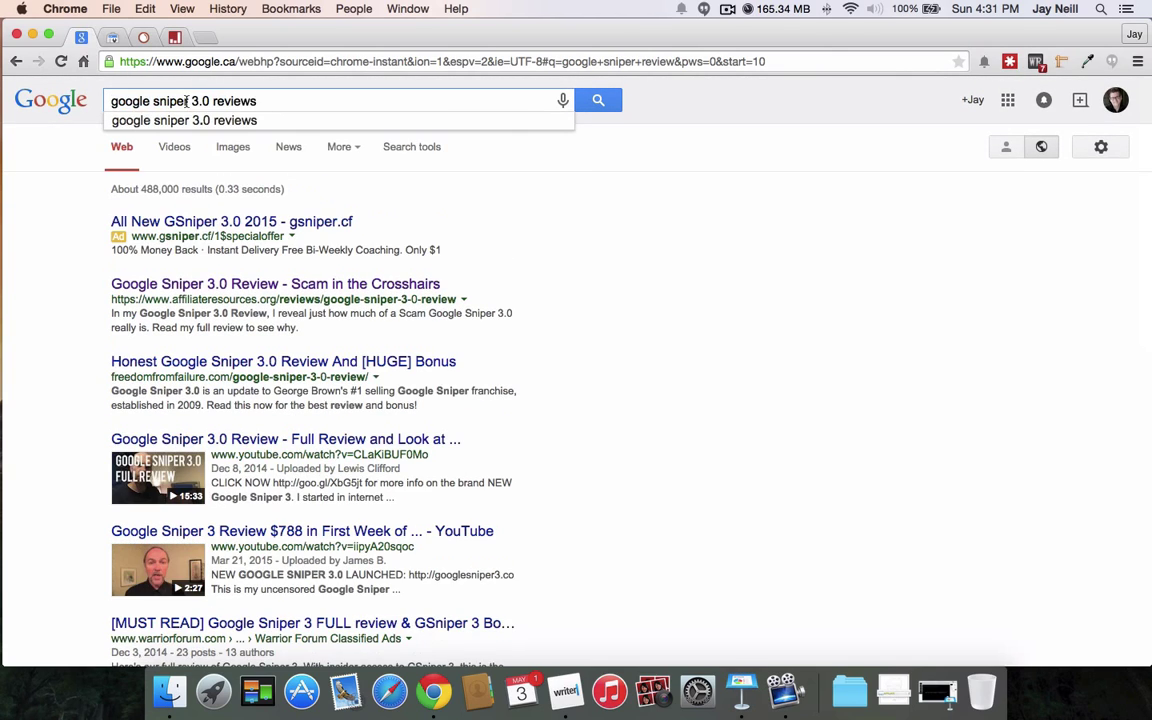
key(Return)
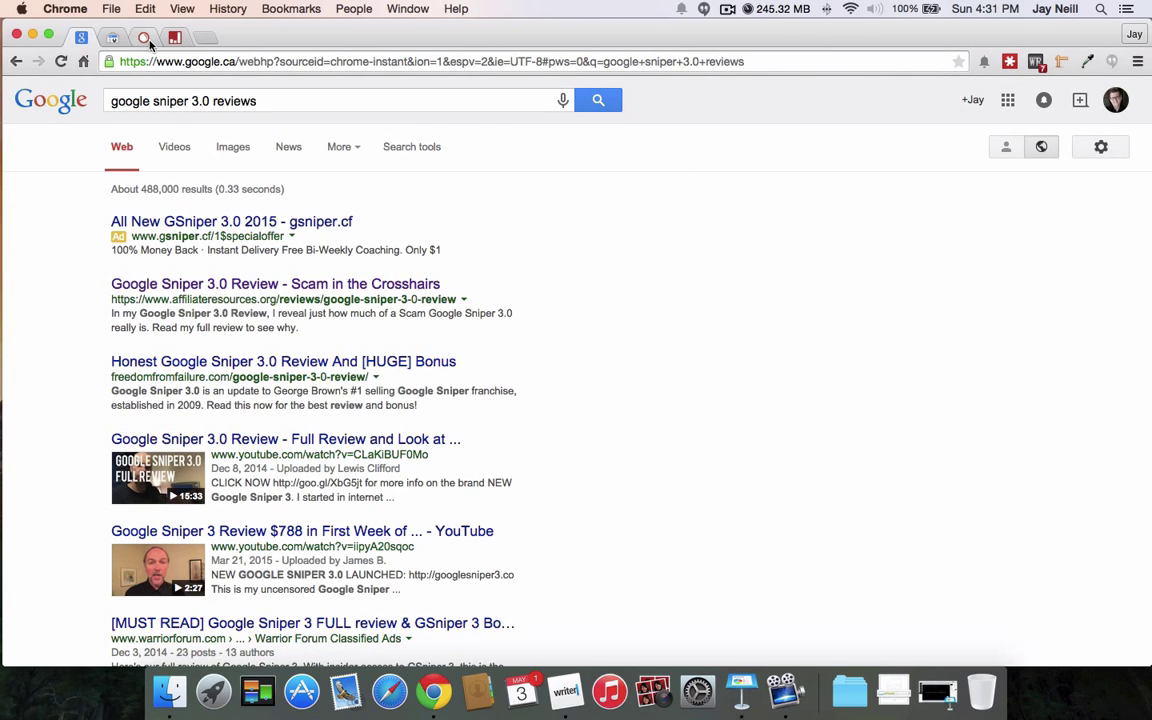
click(112, 37)
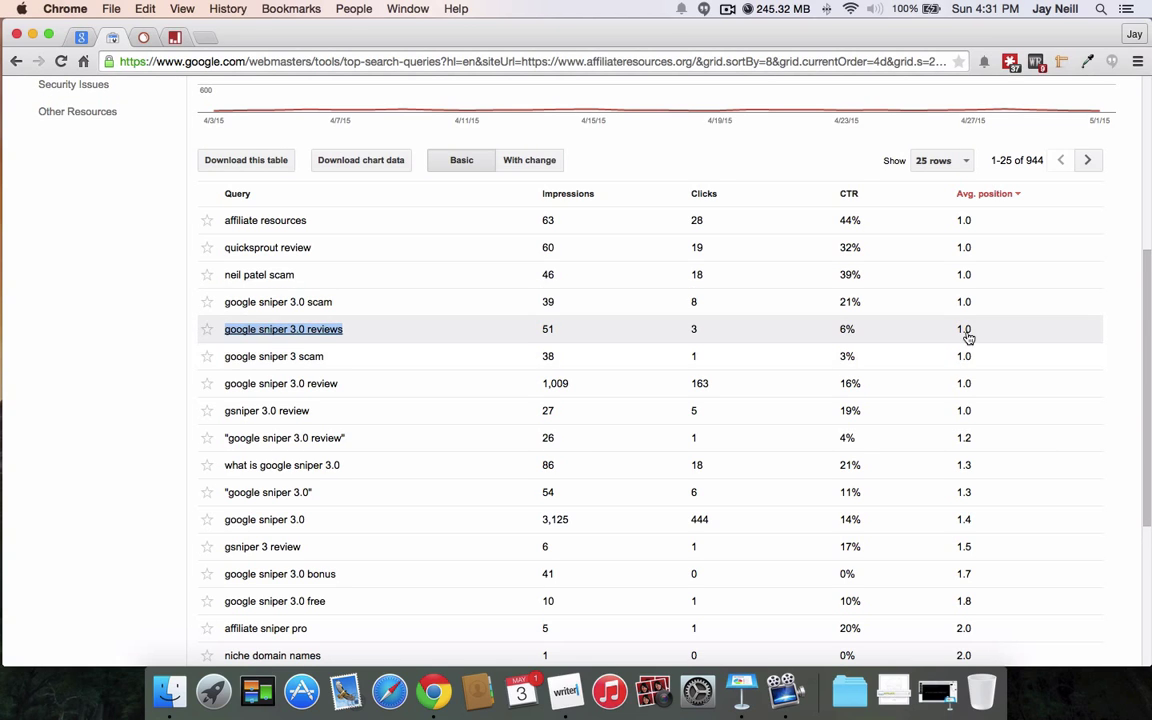
click(81, 37)
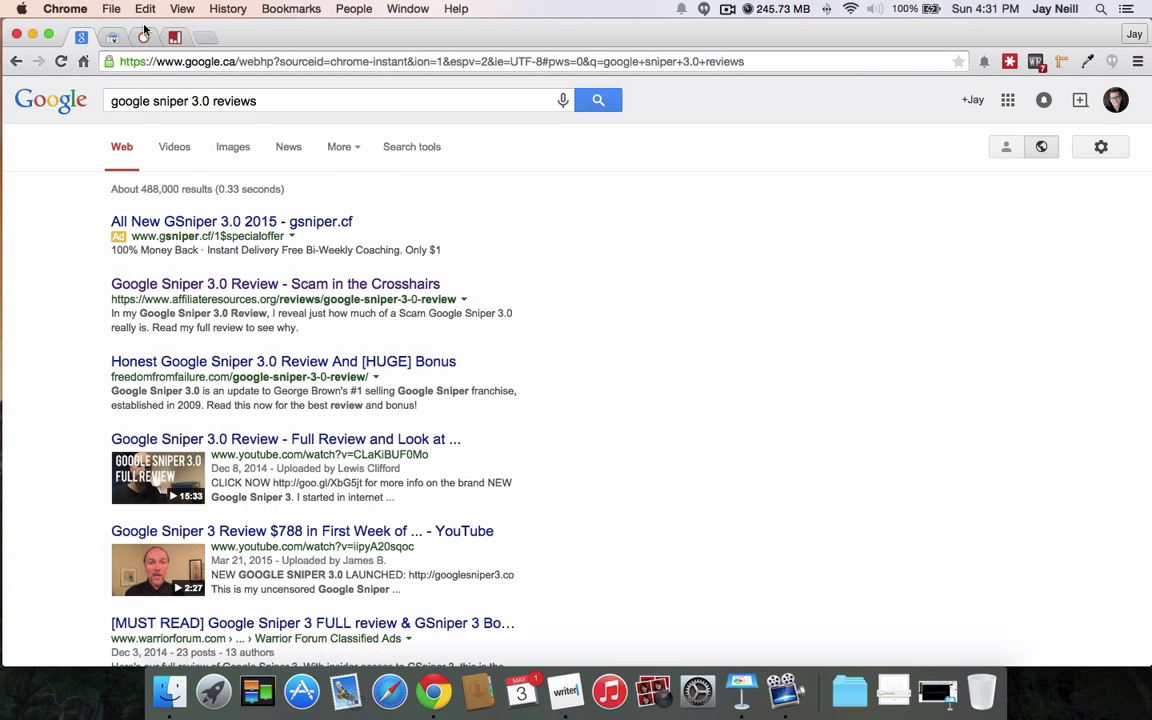
click(112, 37)
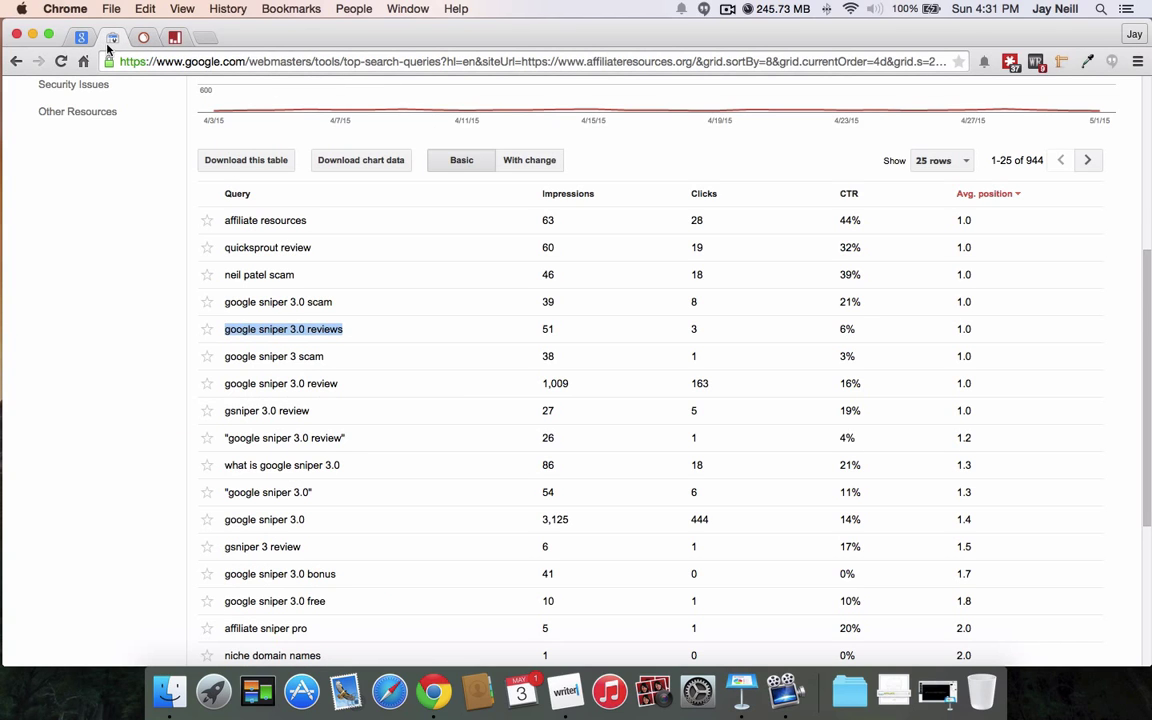
Run a SEMrush domain overview for affiliateresources.org and dismiss the Pro promotion.
click(143, 39)
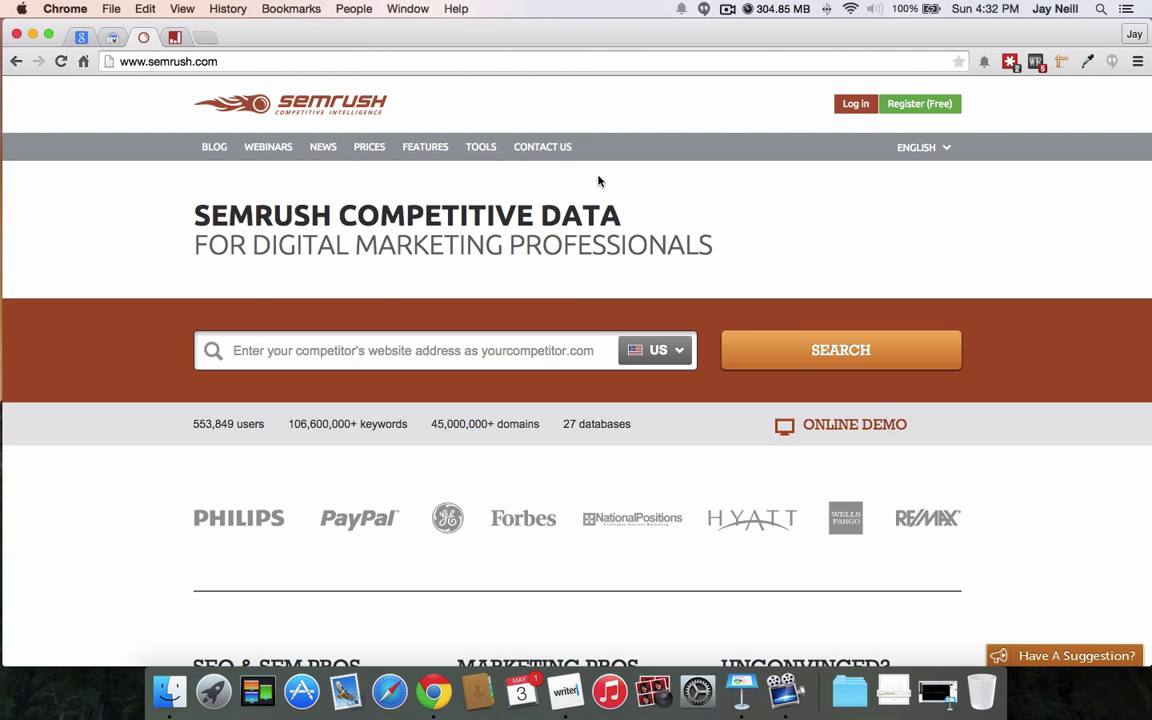
click(273, 355)
text(aff)
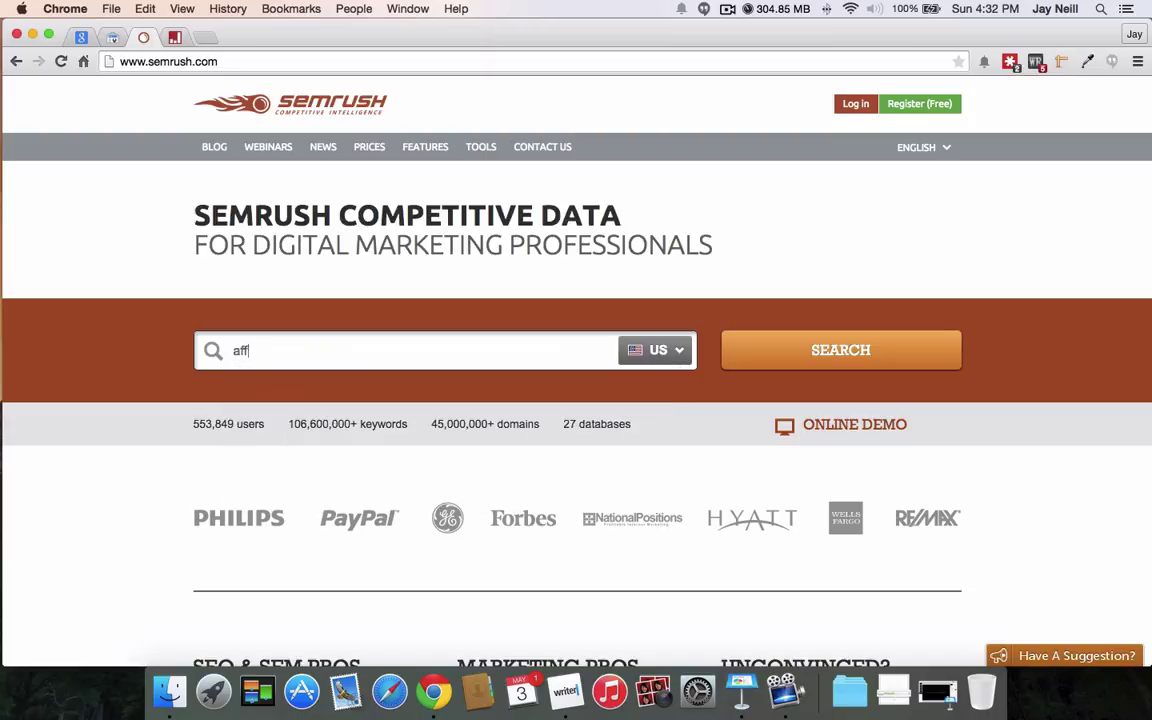
text(fliateresources)
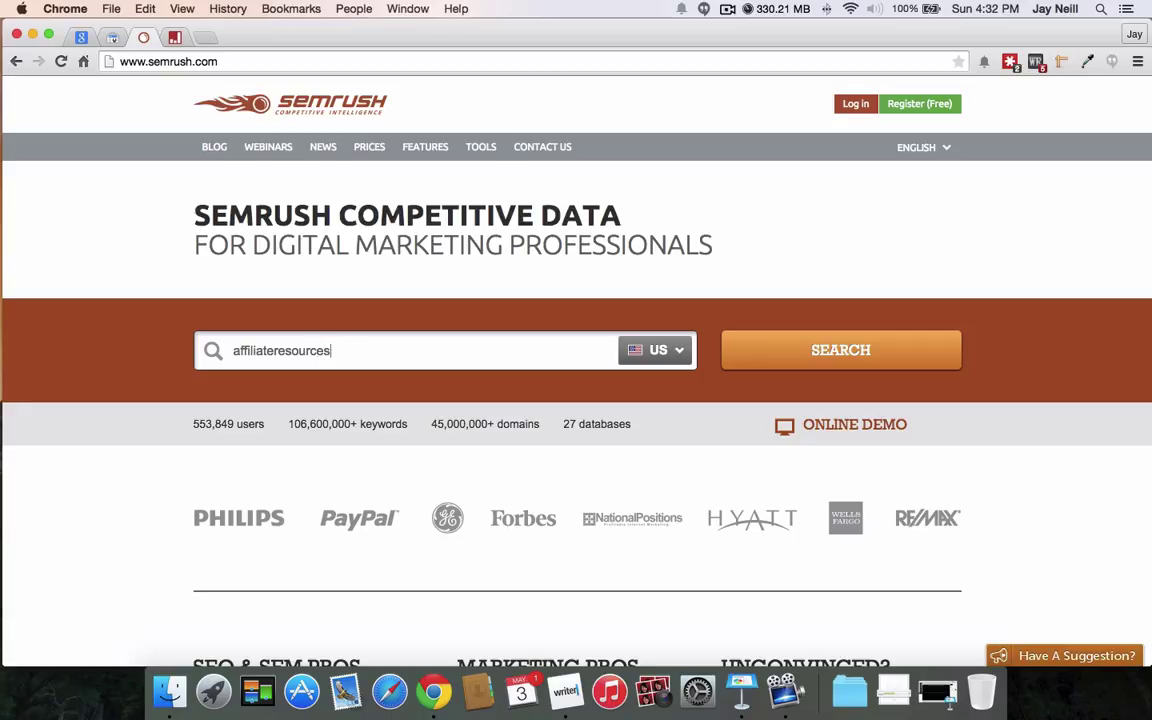
text(.org)
key(Return)
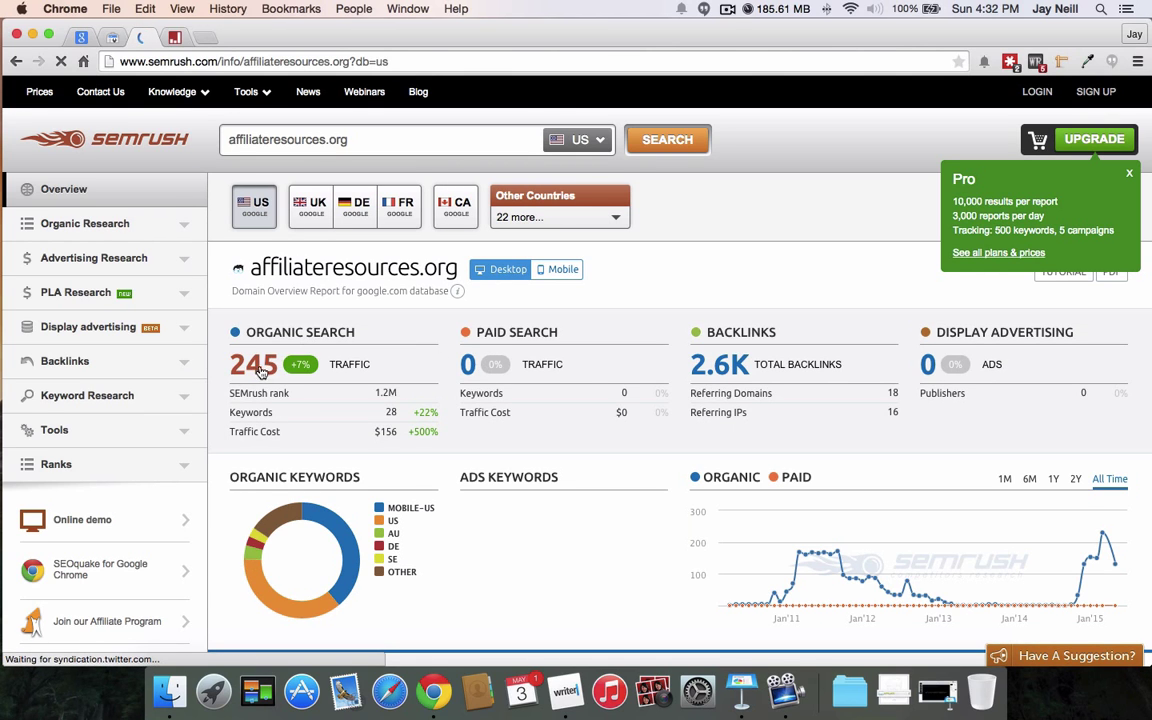
scroll(258, 368, down, 5)
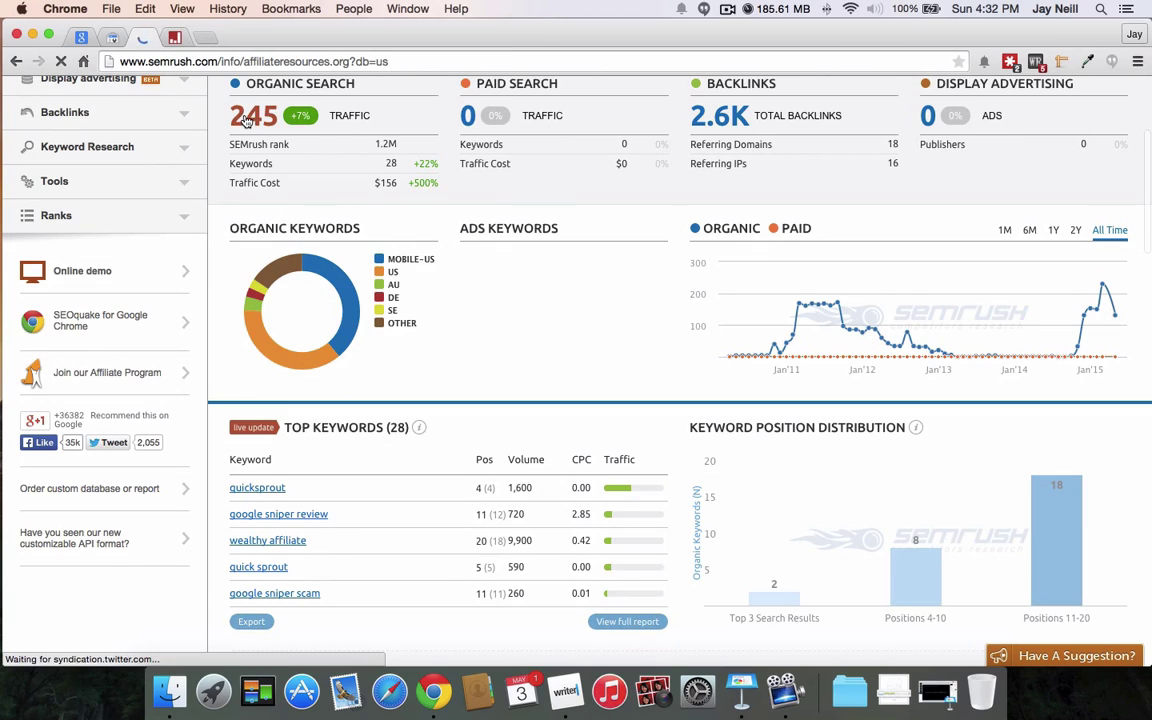
scroll(532, 243, down, 4)
scroll(532, 244, up, 5)
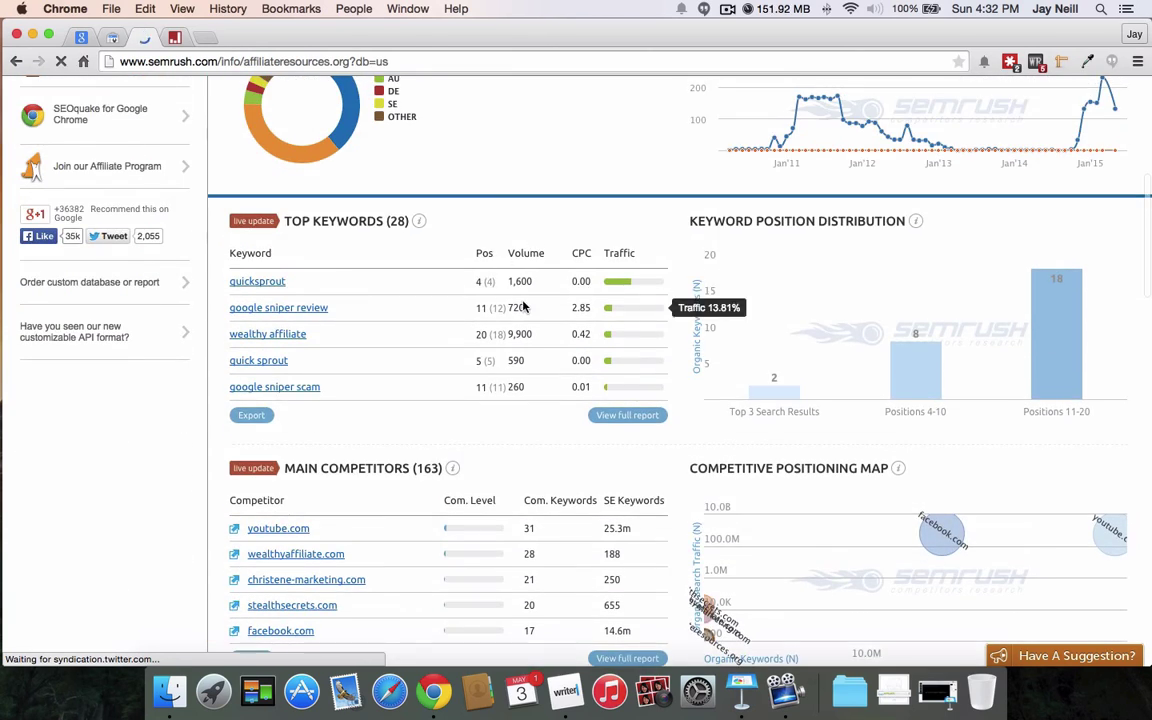
scroll(893, 222, up, 3)
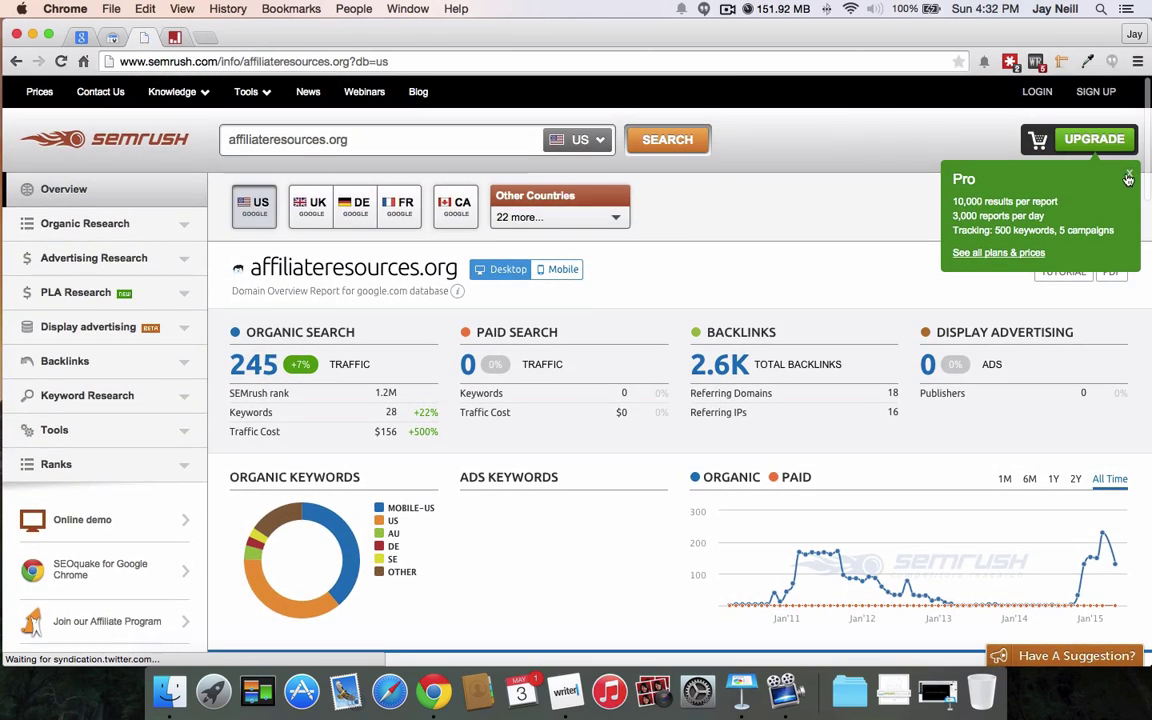
click(1130, 177)
scroll(784, 239, down, 1)
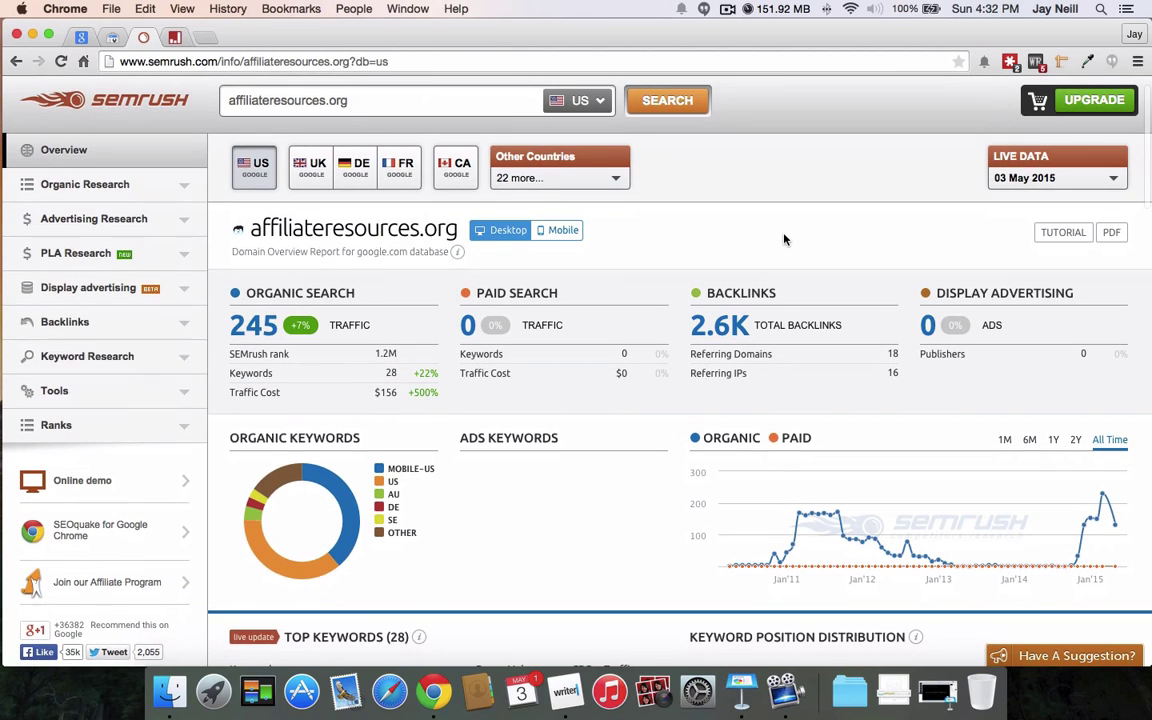
scroll(784, 239, down, 10)
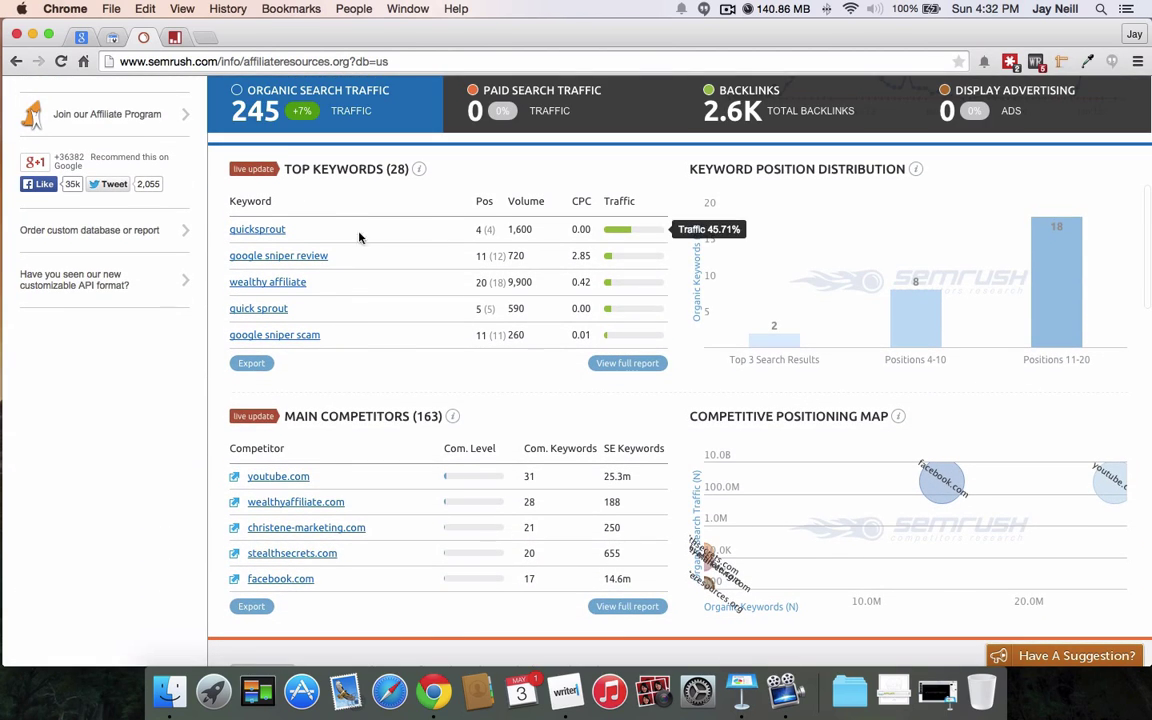
Open affiliateresources.org's organic positions report and scroll through its 28 keywords.
click(627, 365)
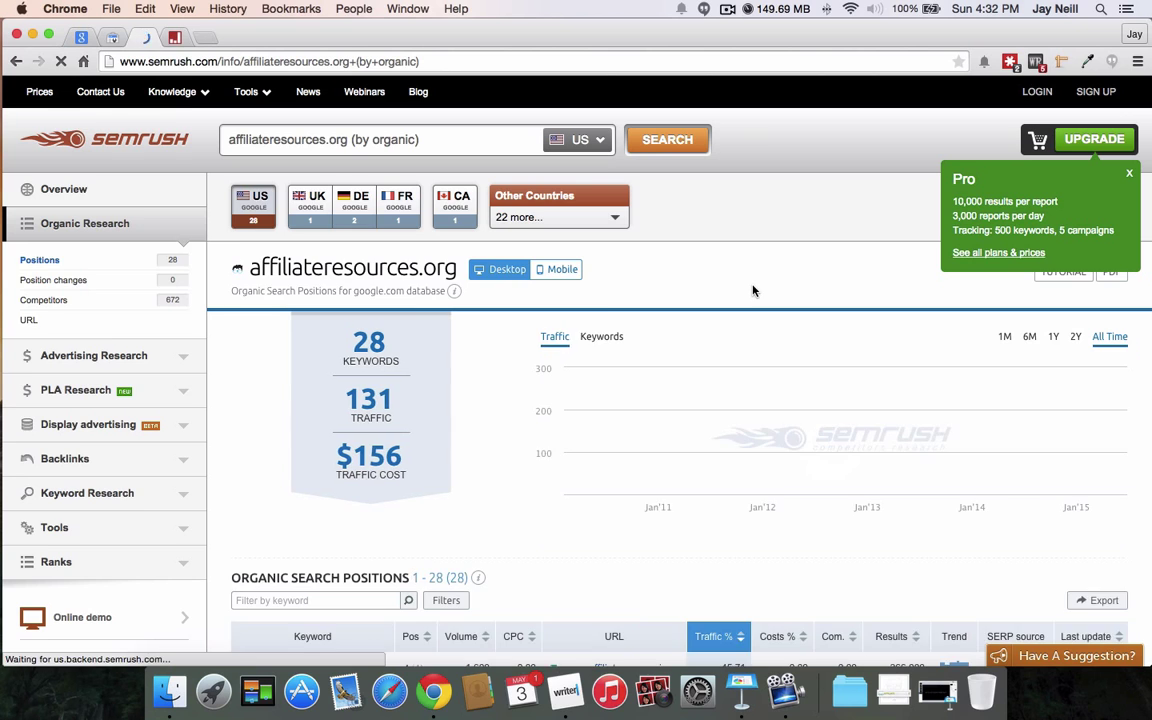
scroll(750, 285, down, 5)
scroll(748, 282, down, 3)
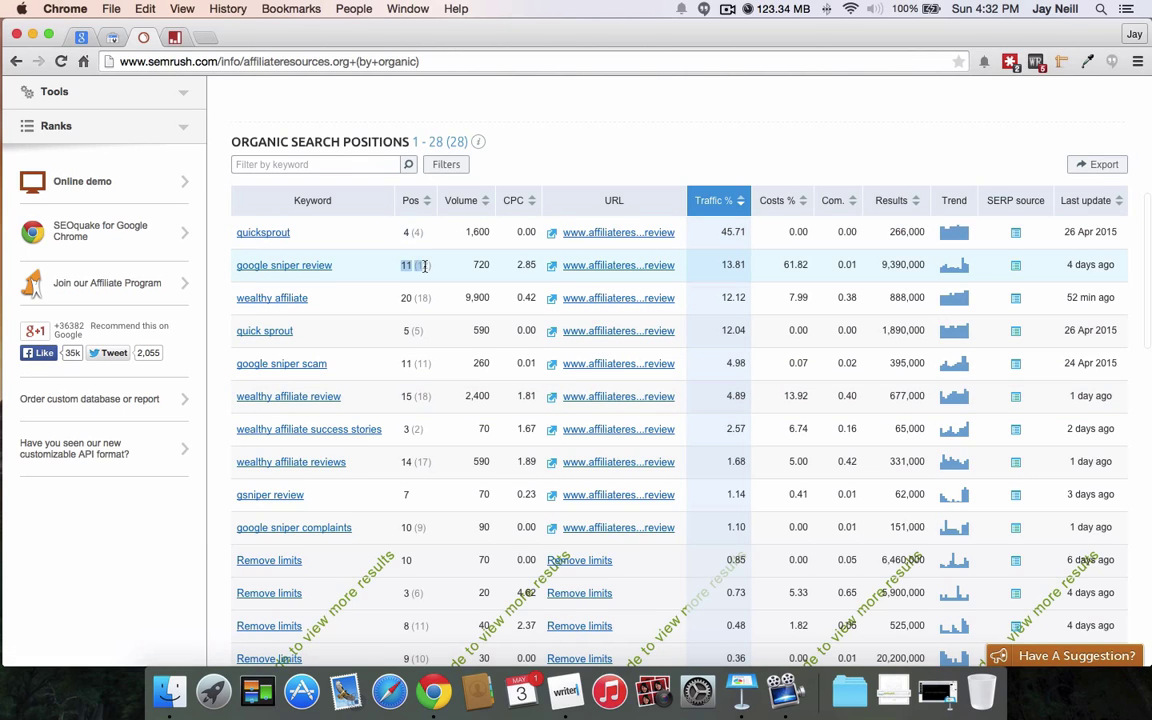
scroll(432, 290, down, 5)
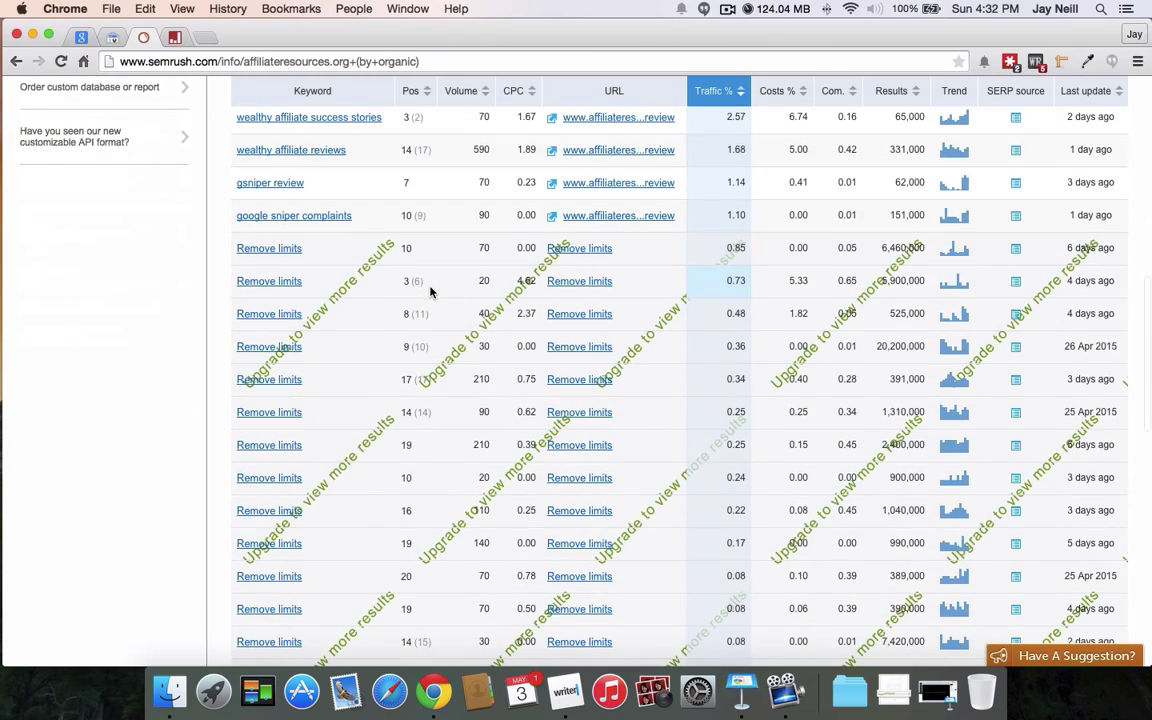
scroll(463, 327, down, 5)
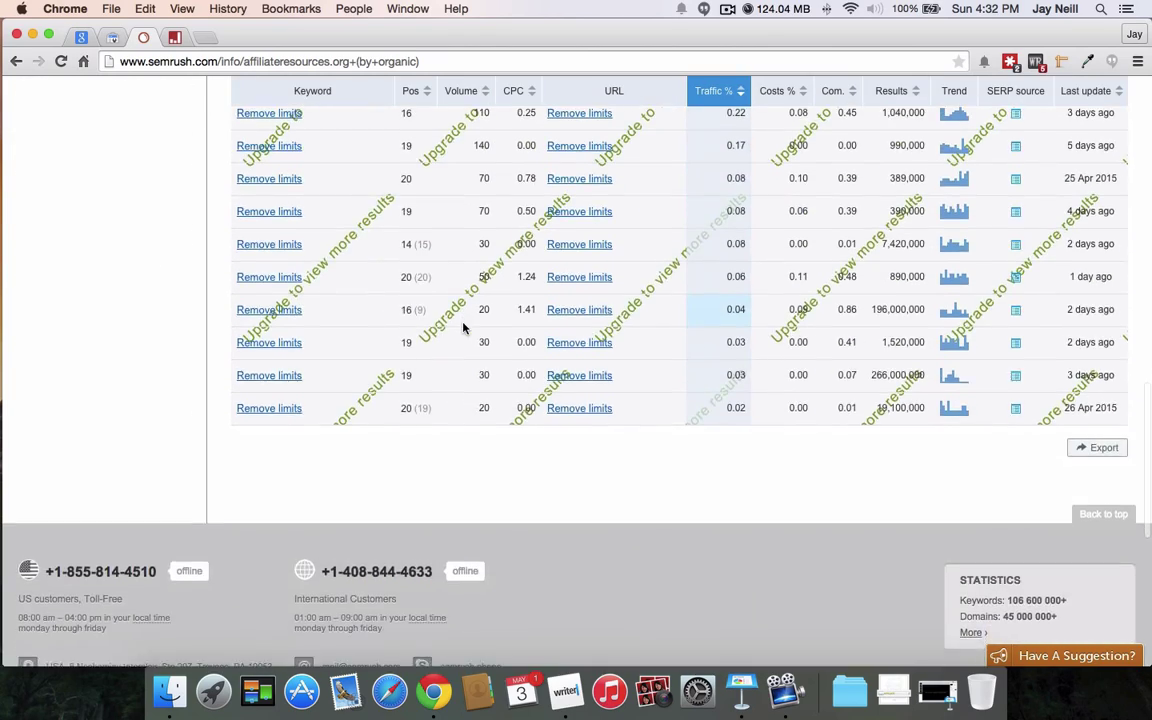
scroll(463, 327, up, 8)
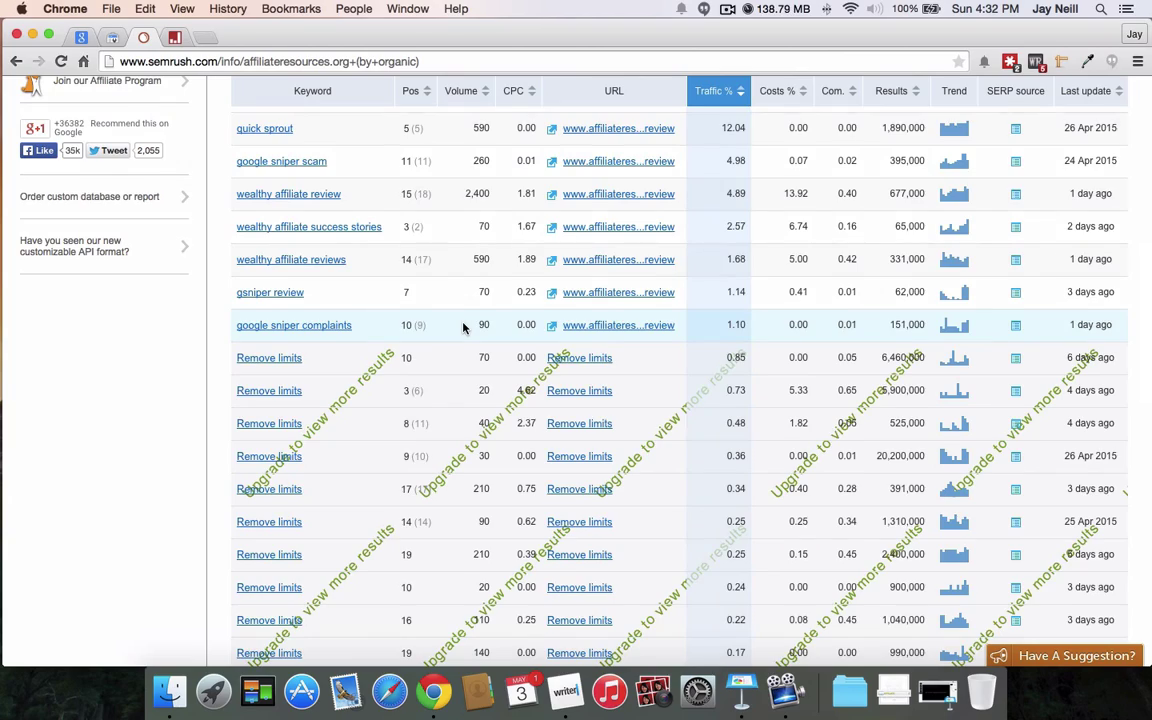
scroll(360, 330, up, 3)
scroll(360, 330, up, 6)
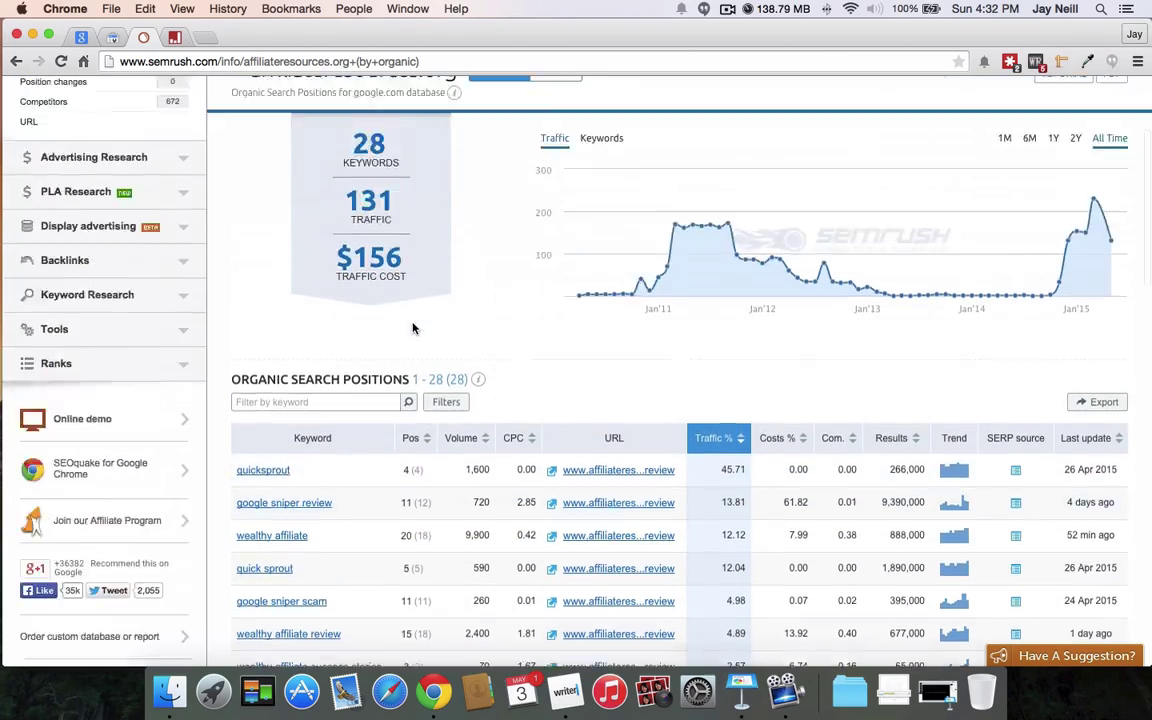
scroll(478, 310, down, 5)
scroll(479, 310, down, 2)
scroll(478, 300, up, 3)
scroll(579, 165, up, 8)
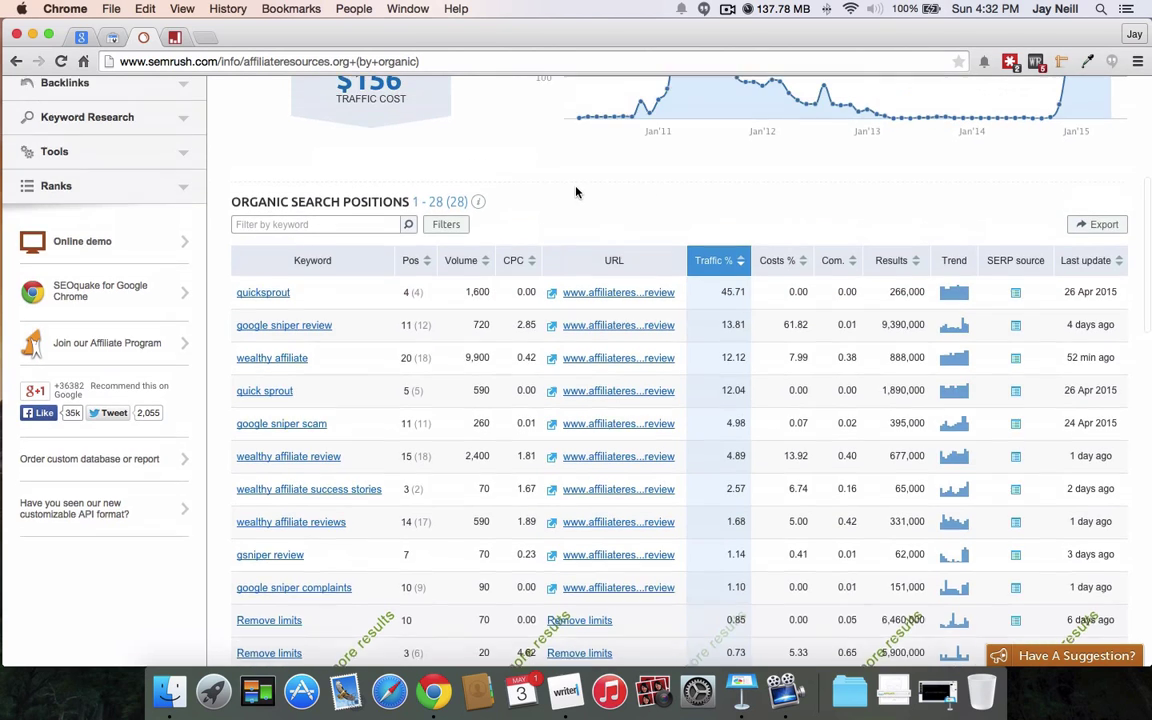
scroll(577, 192, up, 1)
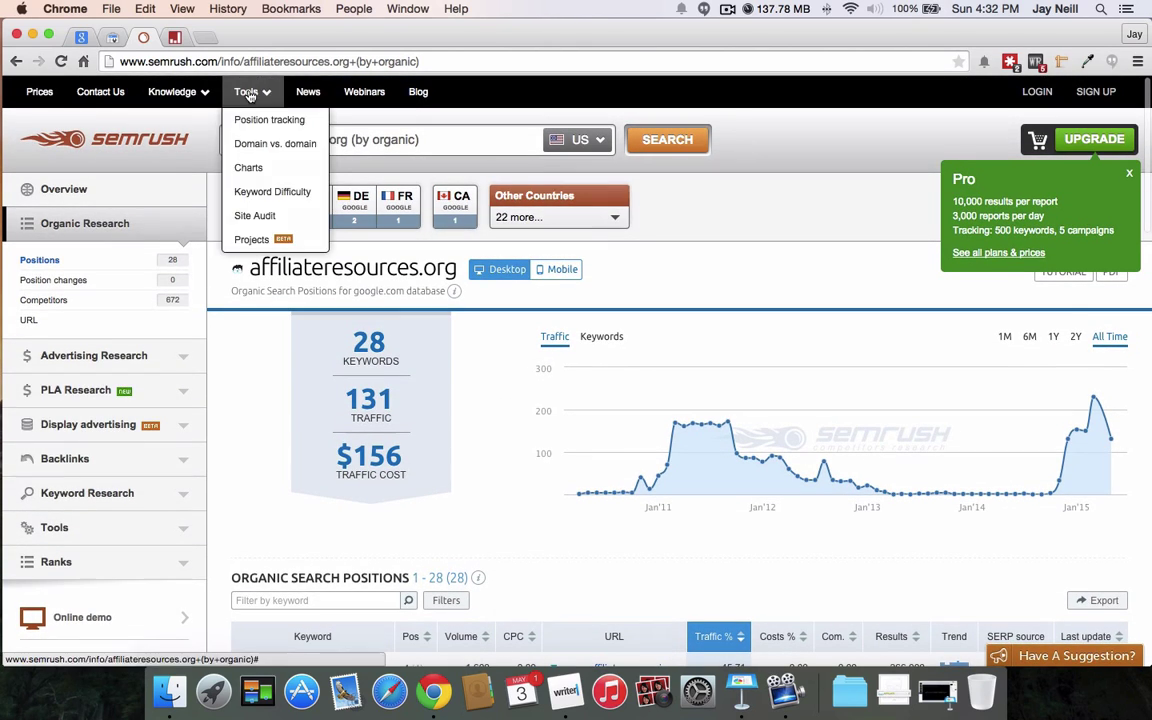
Check the Pro plan's $69.95 monthly price, then go back to the positions report.
click(57, 92)
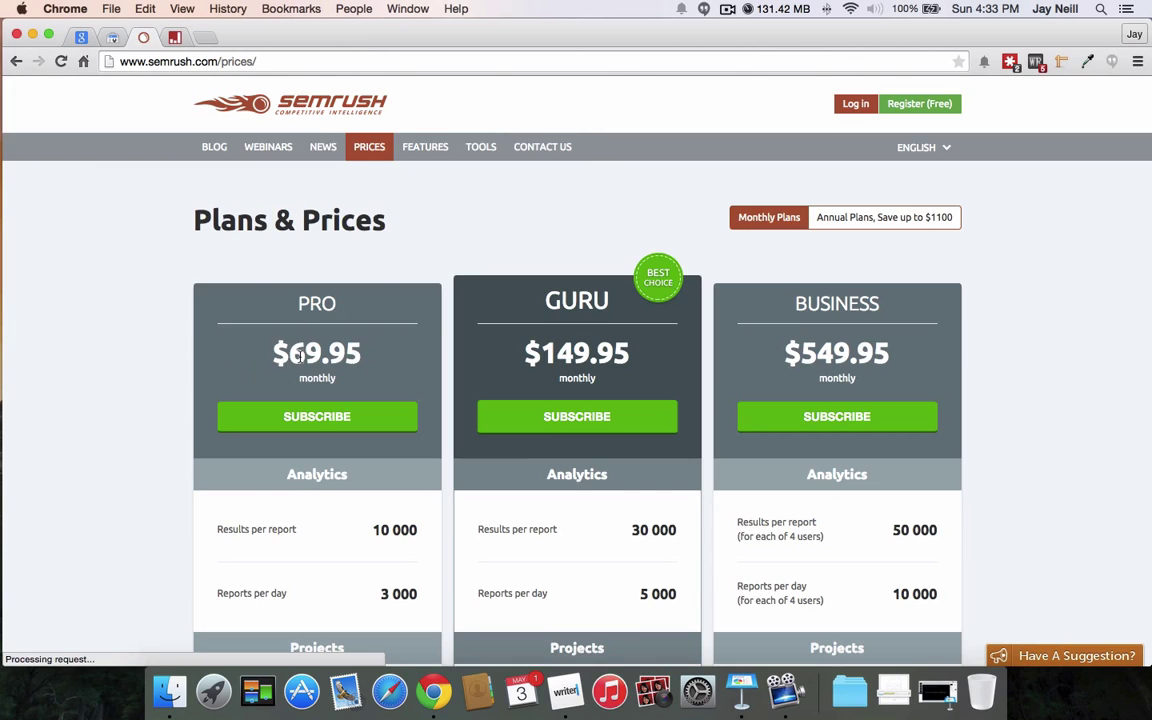
drag(300, 356, 356, 354)
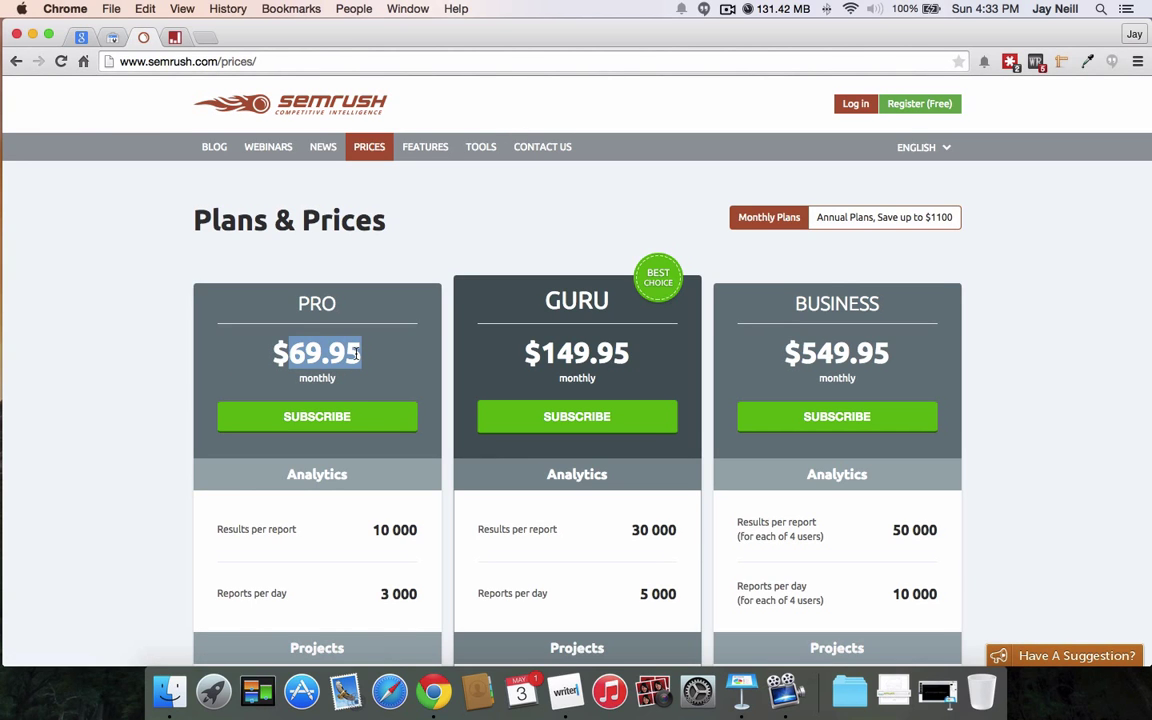
click(357, 354)
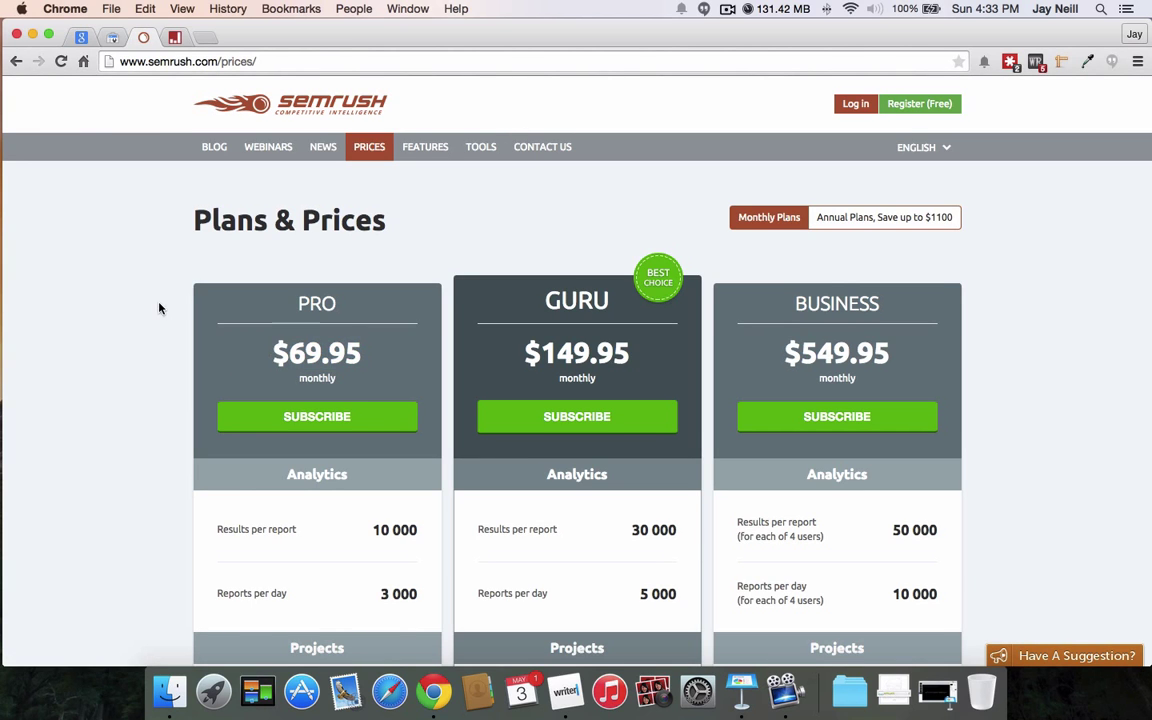
scroll(153, 304, down, 1)
scroll(153, 304, up, 1)
click(16, 61)
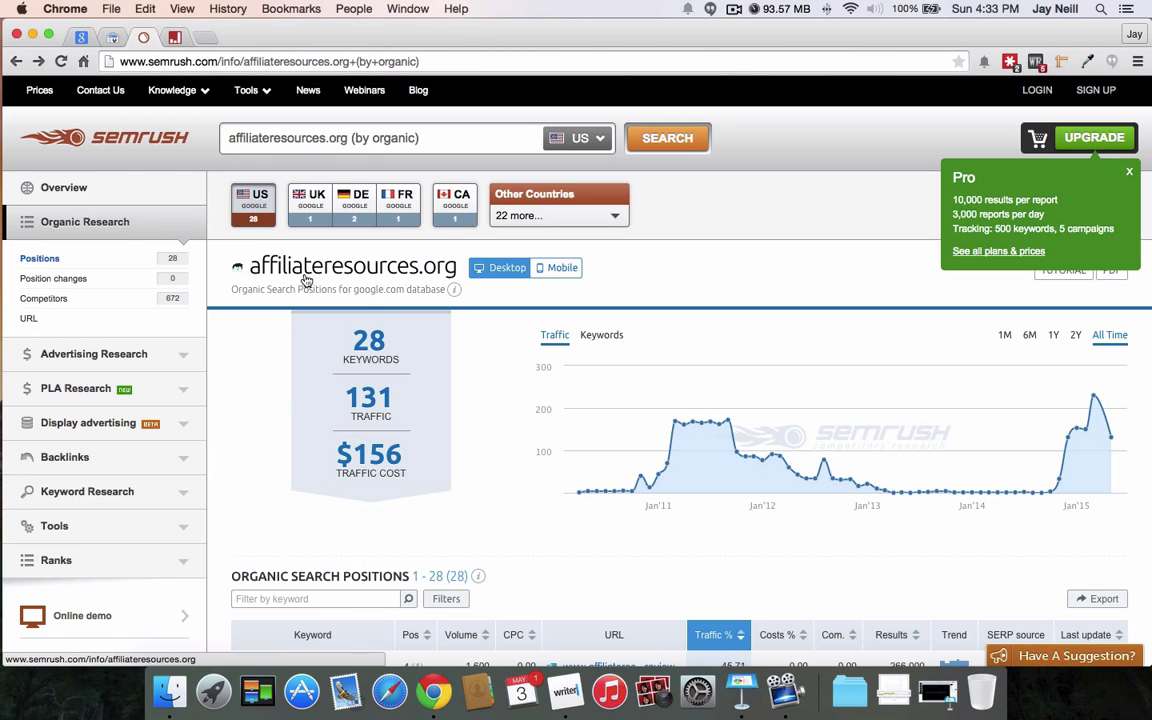
In Jaaxy Site Rank, enter the pasted keyword and pick affiliateresources.org as the site.
click(174, 38)
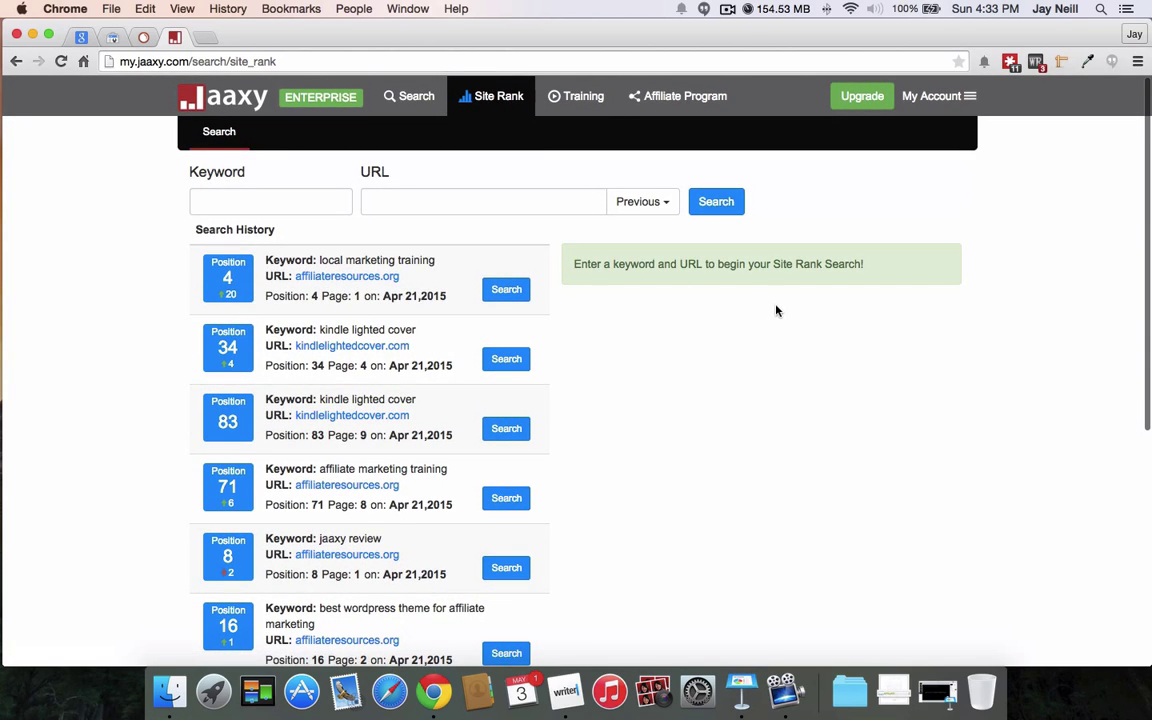
click(200, 198)
text(google sniper 3.0 reviews)
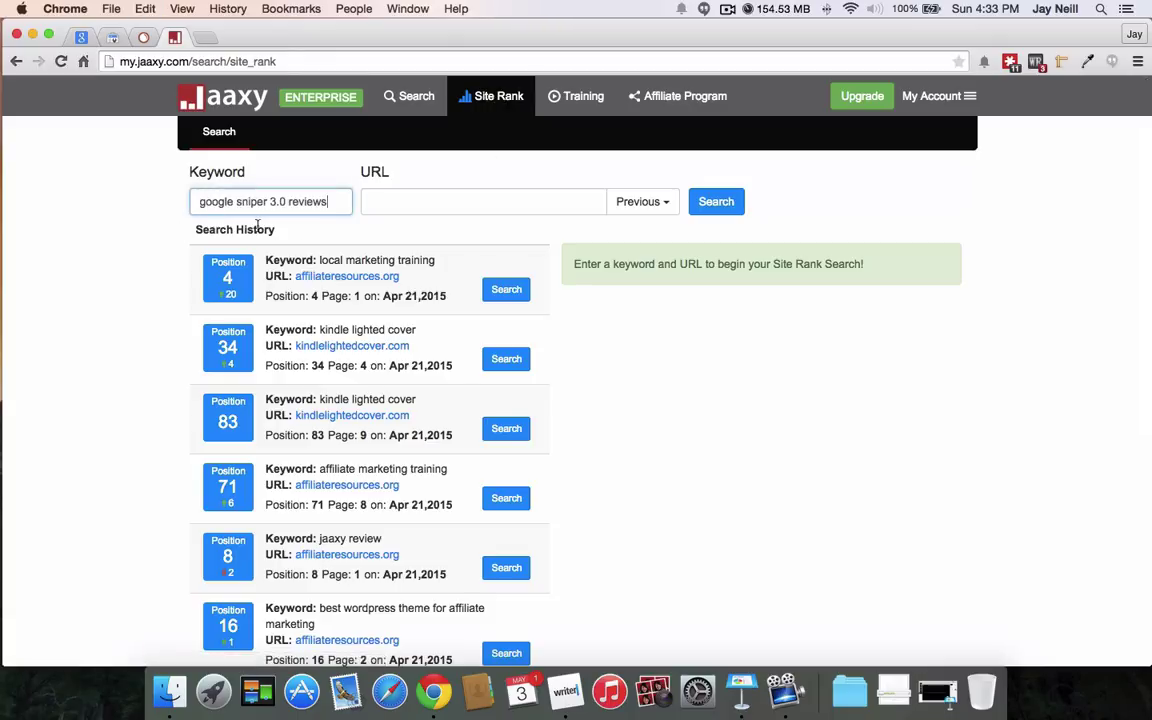
click(373, 201)
click(635, 204)
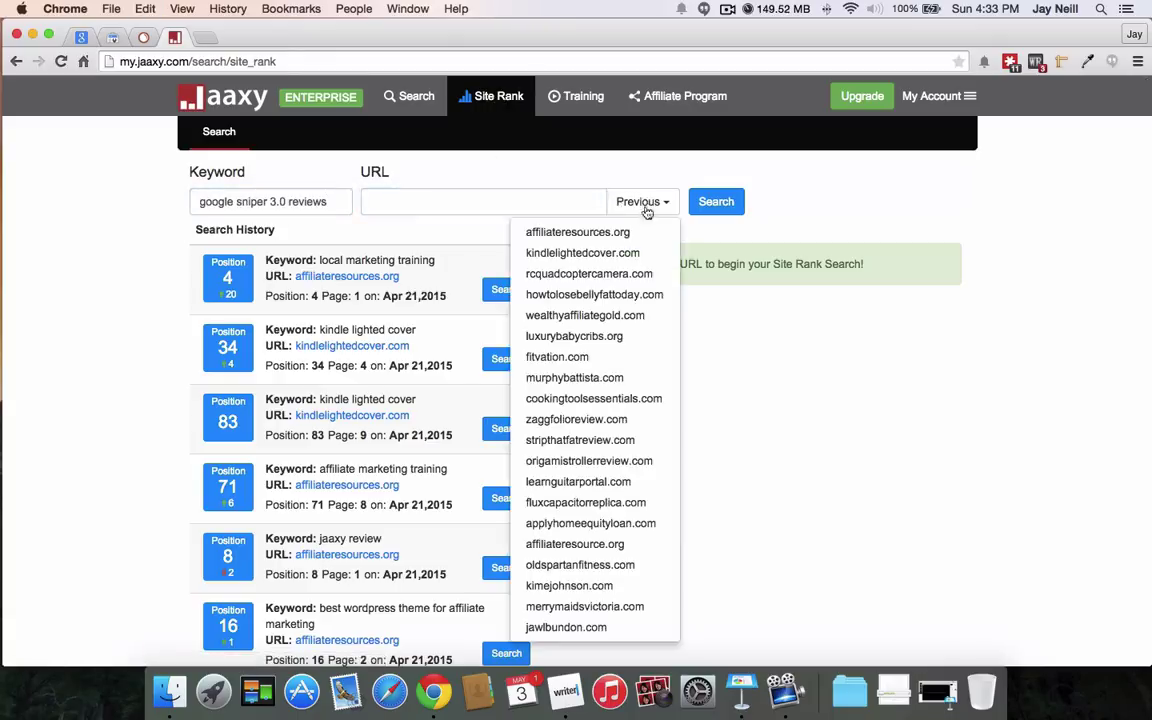
click(568, 230)
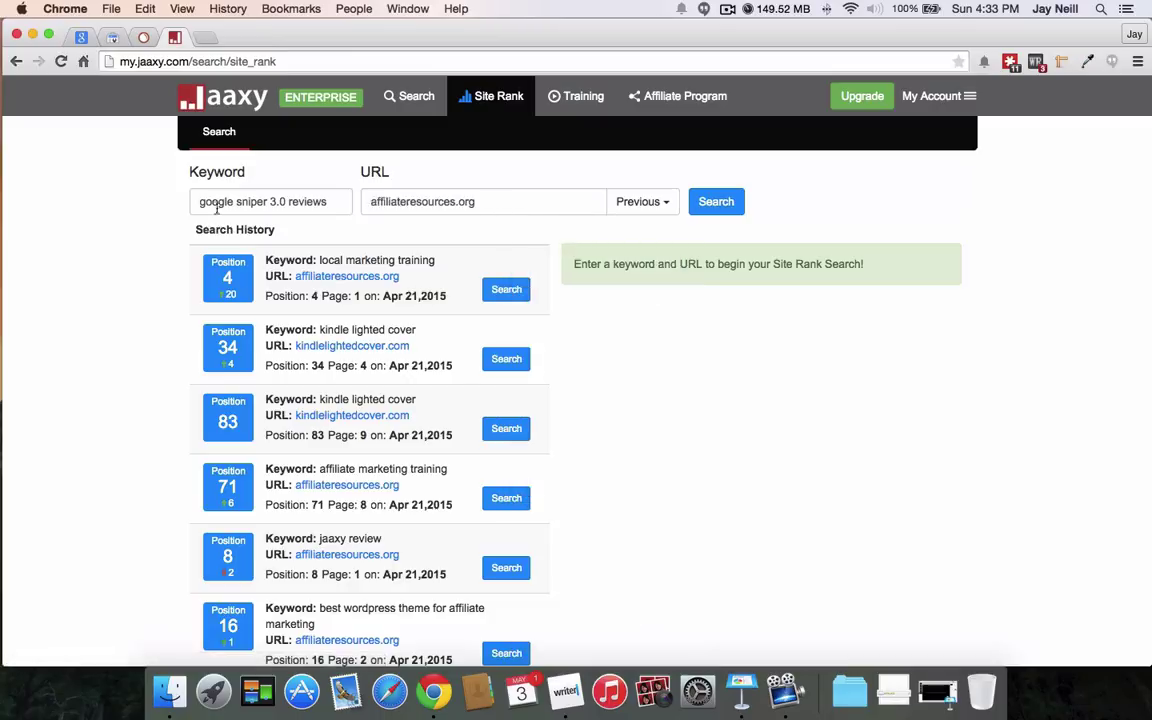
Run the rank check, finding affiliateresources.org at position 1 on page 1.
click(331, 201)
click(716, 201)
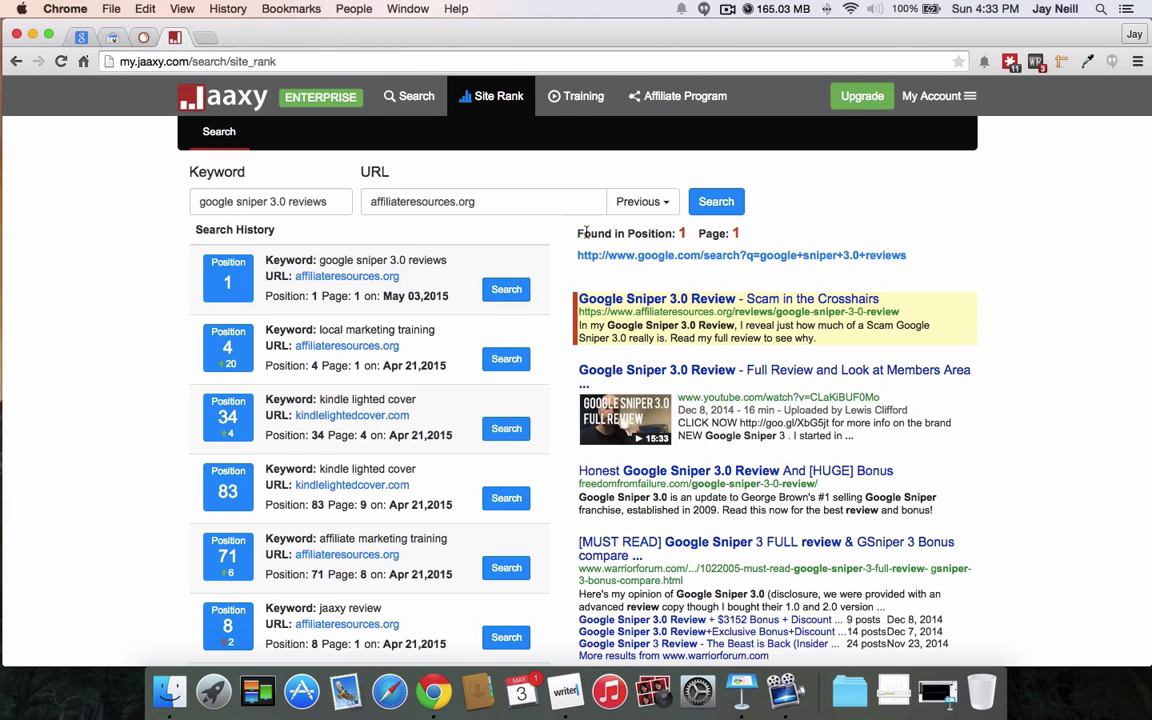
click(741, 232)
scroll(68, 325, down, 3)
scroll(69, 324, up, 3)
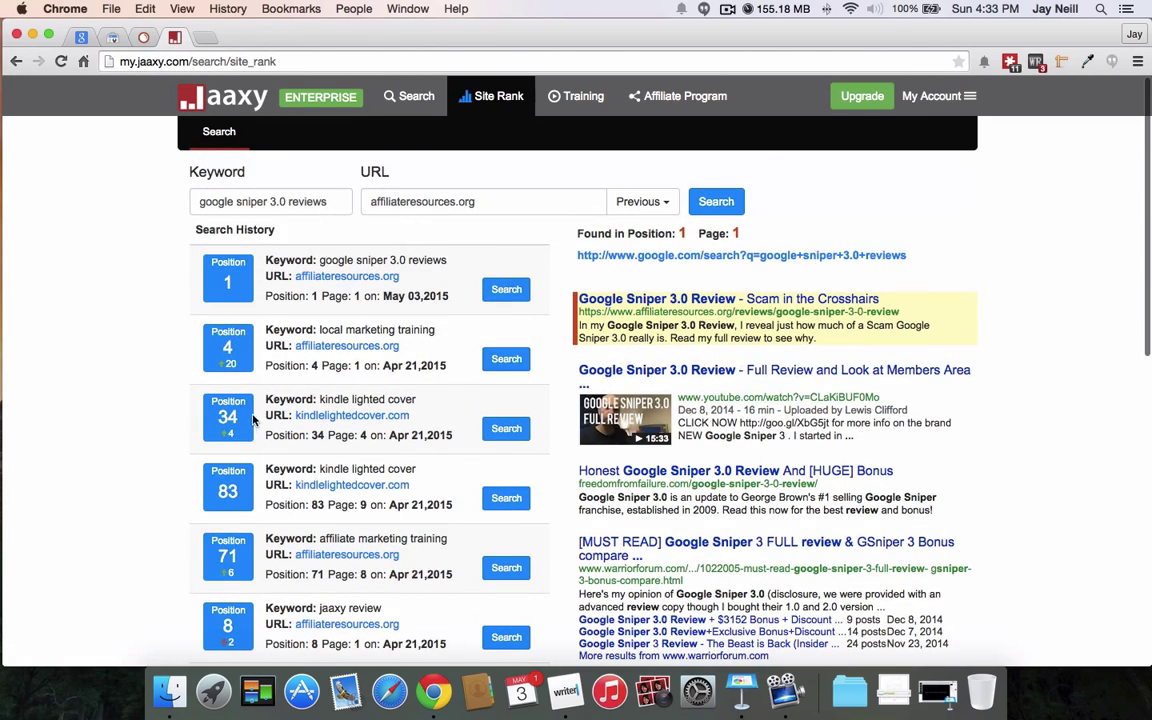
scroll(255, 421, down, 6)
scroll(260, 435, up, 6)
Rerun the 'local marketing training' check, showing position 4 on page 1.
click(507, 362)
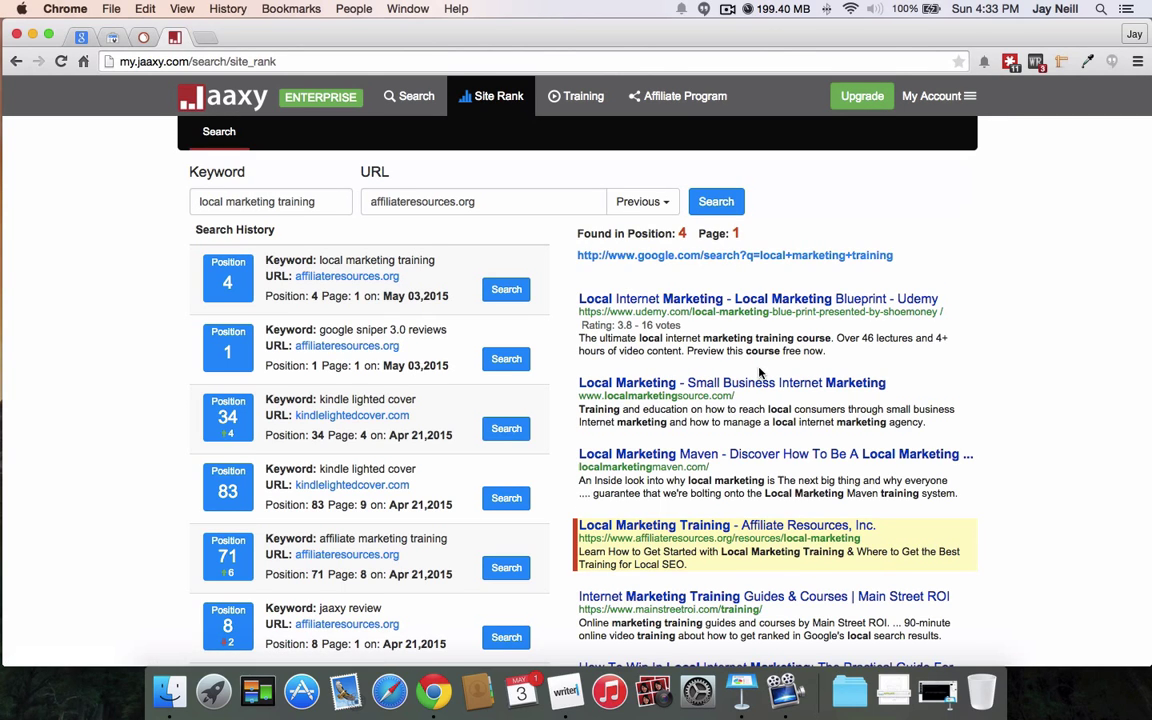
scroll(760, 373, down, 2)
scroll(750, 430, up, 2)
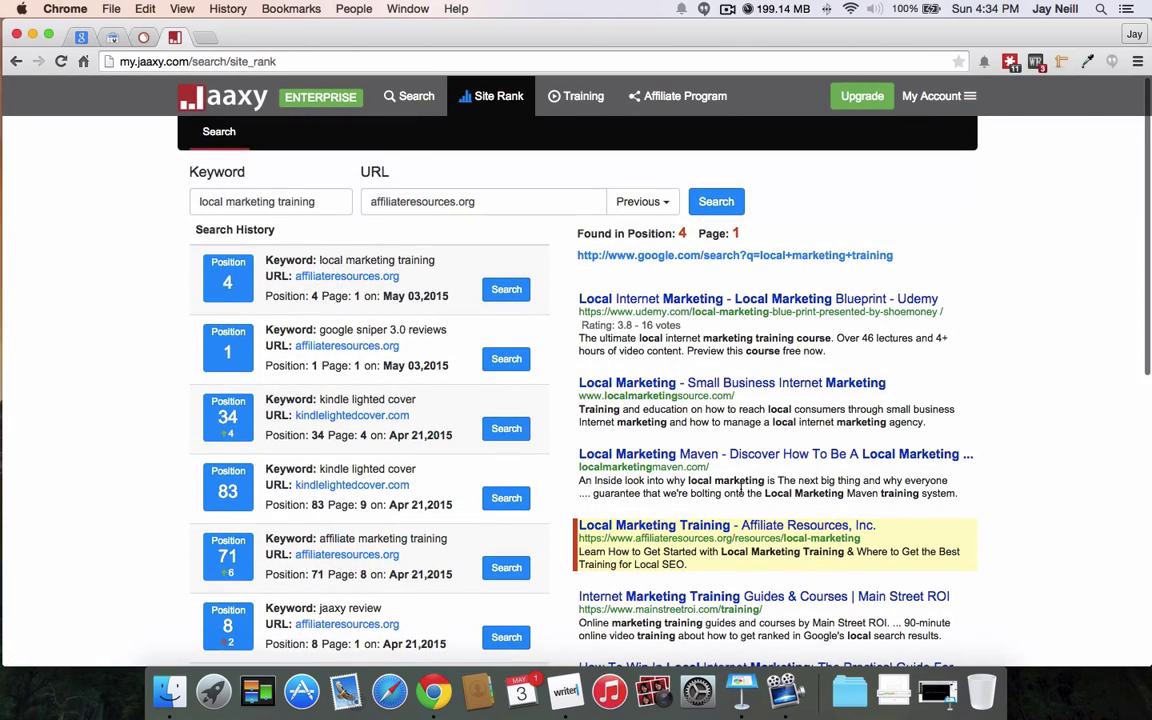
scroll(380, 400, down, 5)
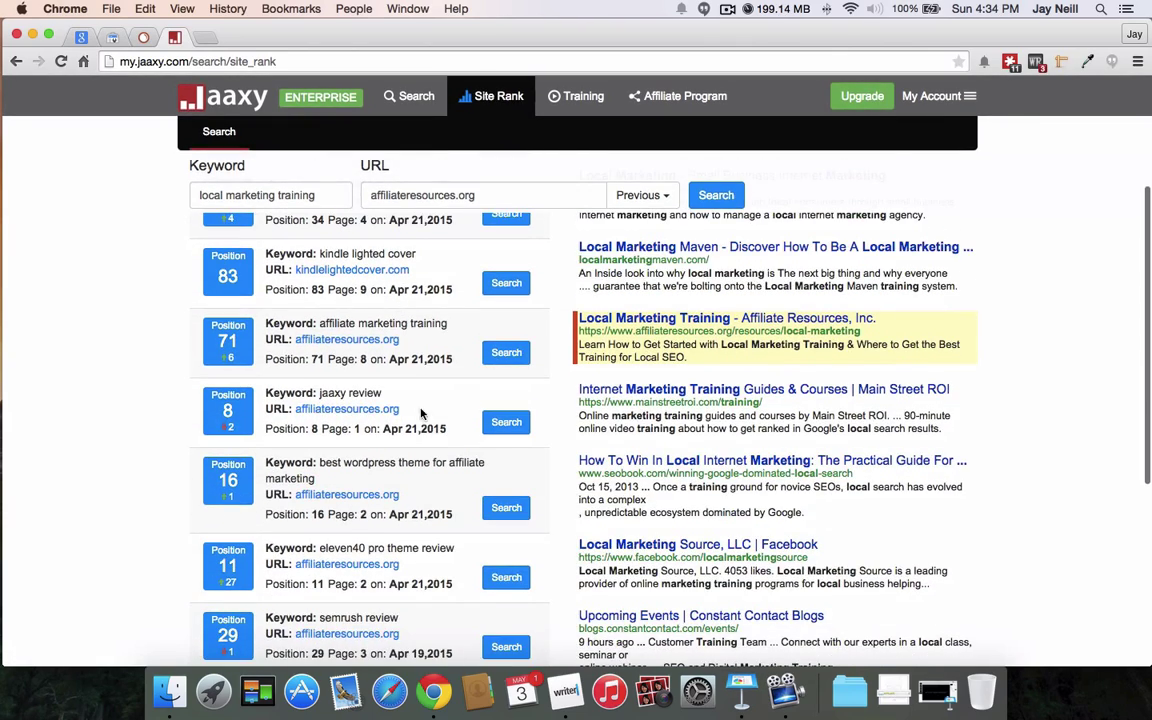
Rerun the 'jaaxy review' check, showing position 8 on page 1.
drag(266, 393, 376, 395)
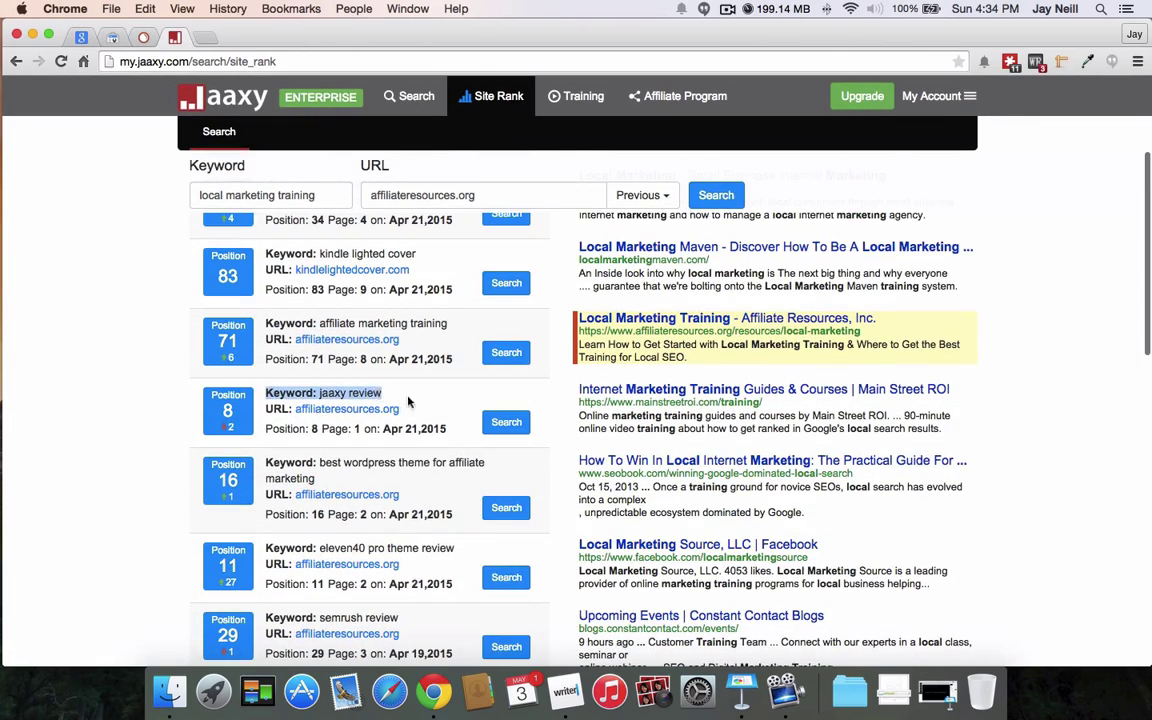
click(506, 424)
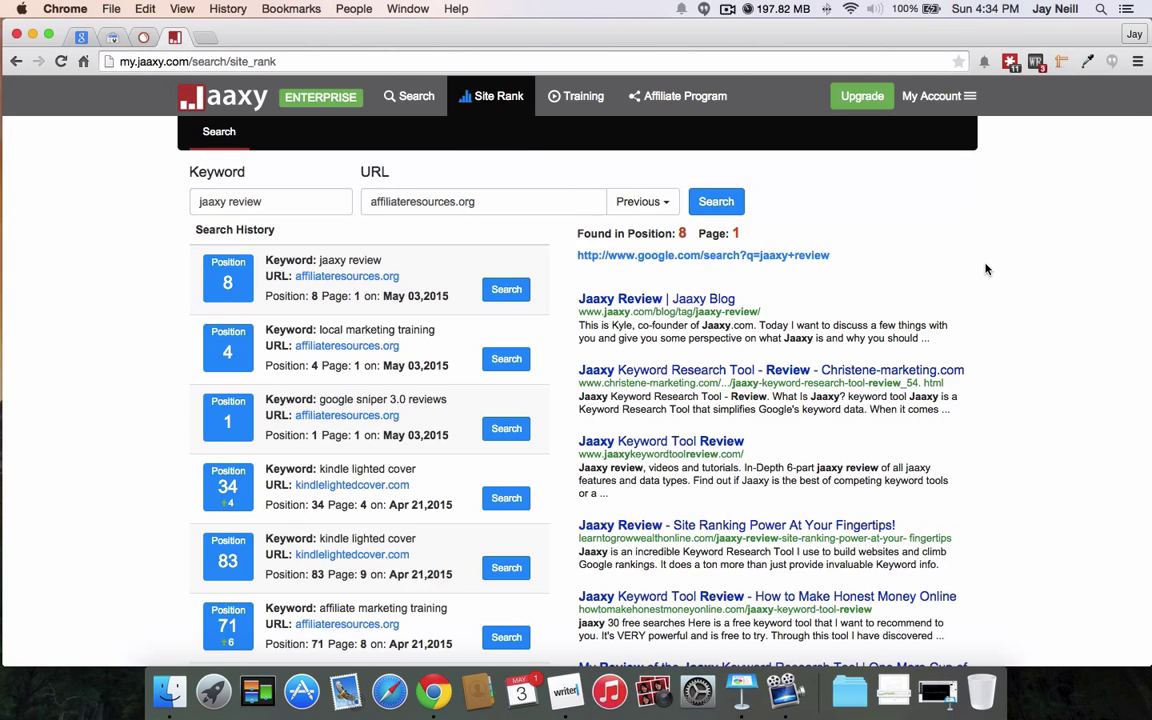
scroll(695, 250, down, 5)
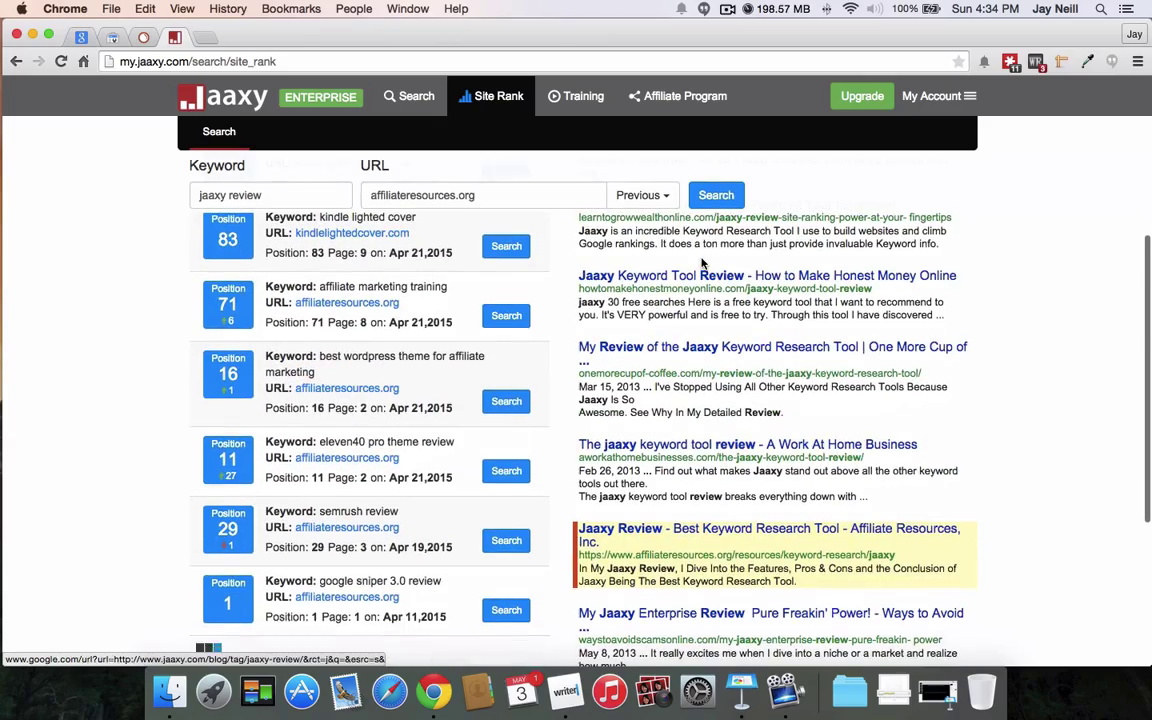
scroll(702, 263, up, 5)
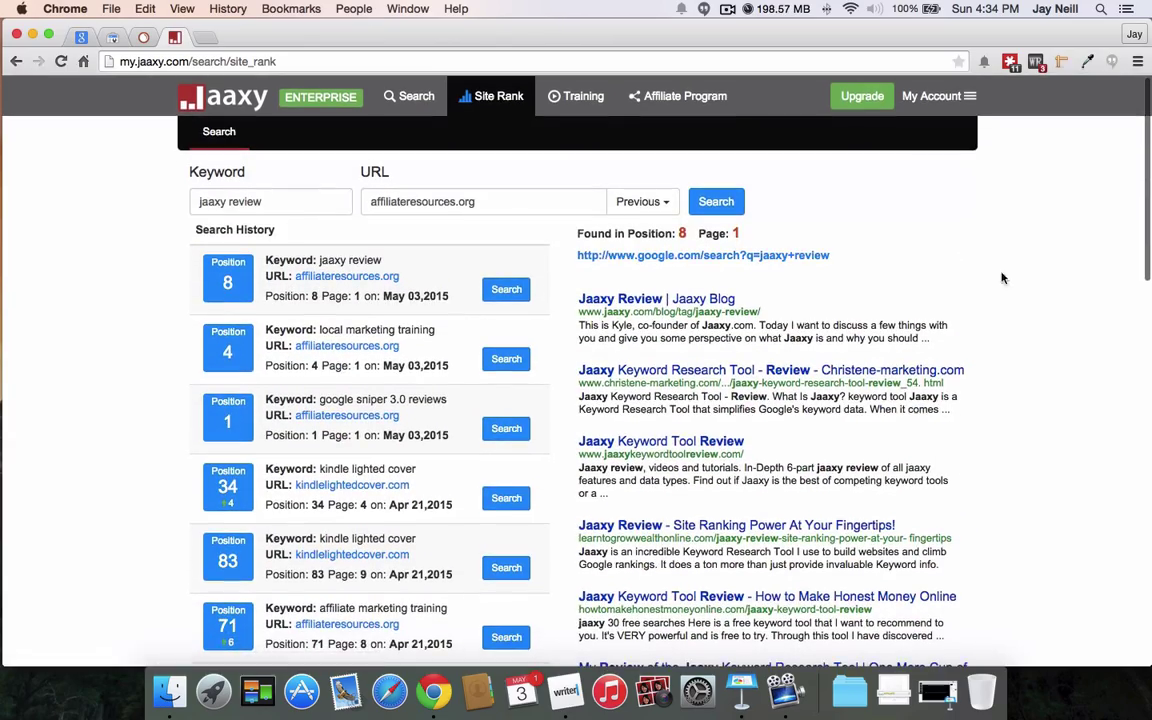
scroll(1048, 286, down, 5)
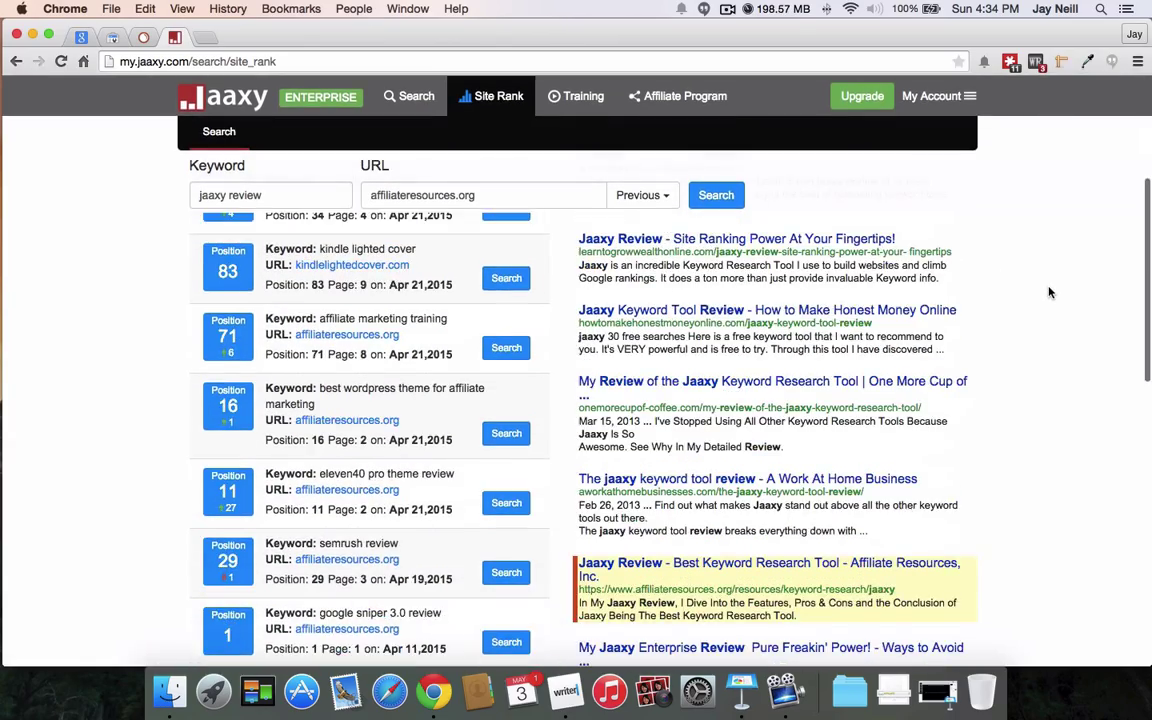
scroll(1046, 288, up, 5)
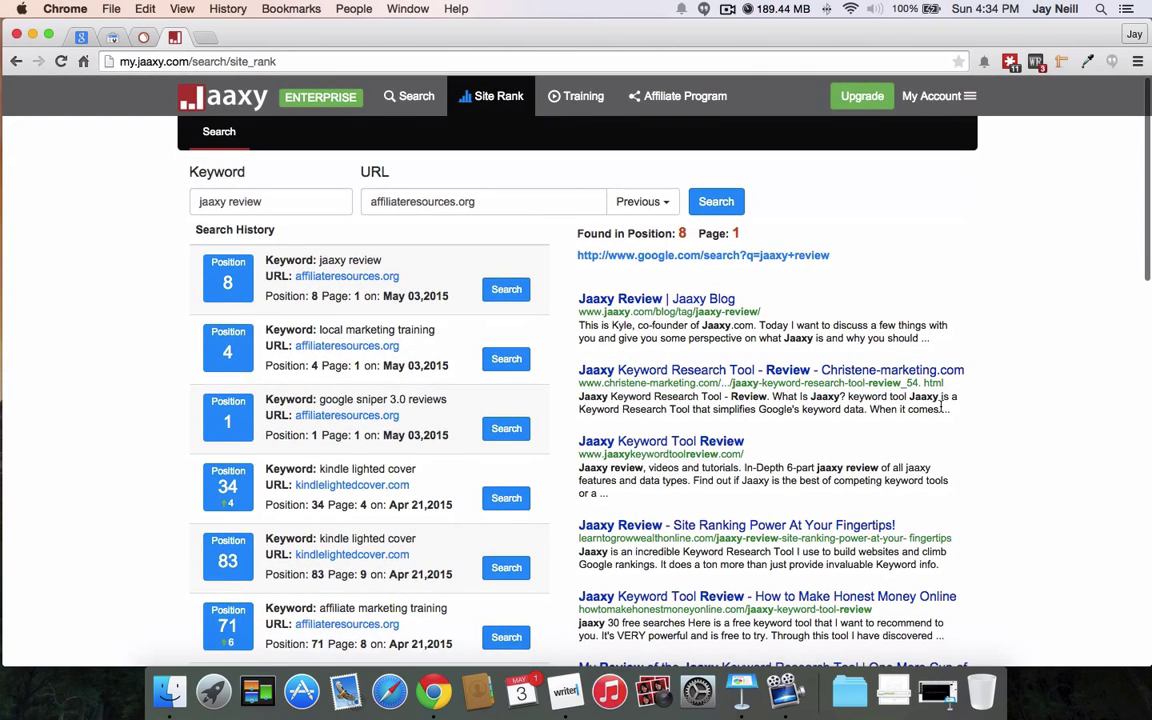